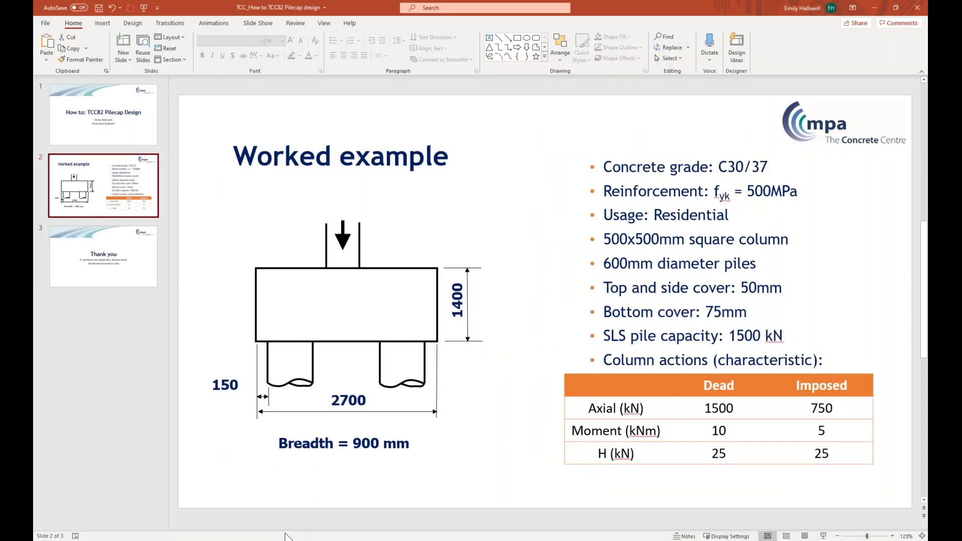
Switch from the PowerPoint worked example slide to the TCC82 Pilecap Design workbook.
key(alt+Tab)
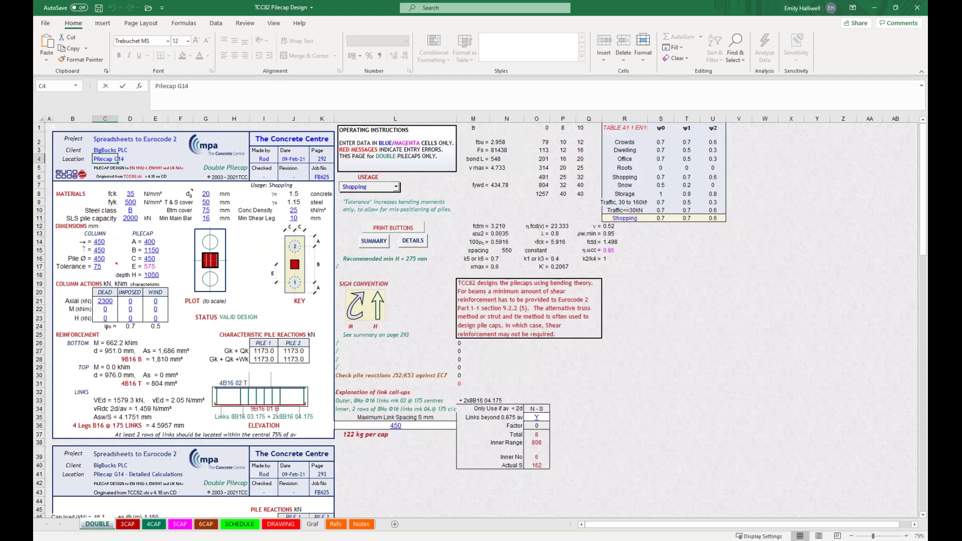
Enter 'Example' as the location and the designer's initials in Made by.
text(EXample)
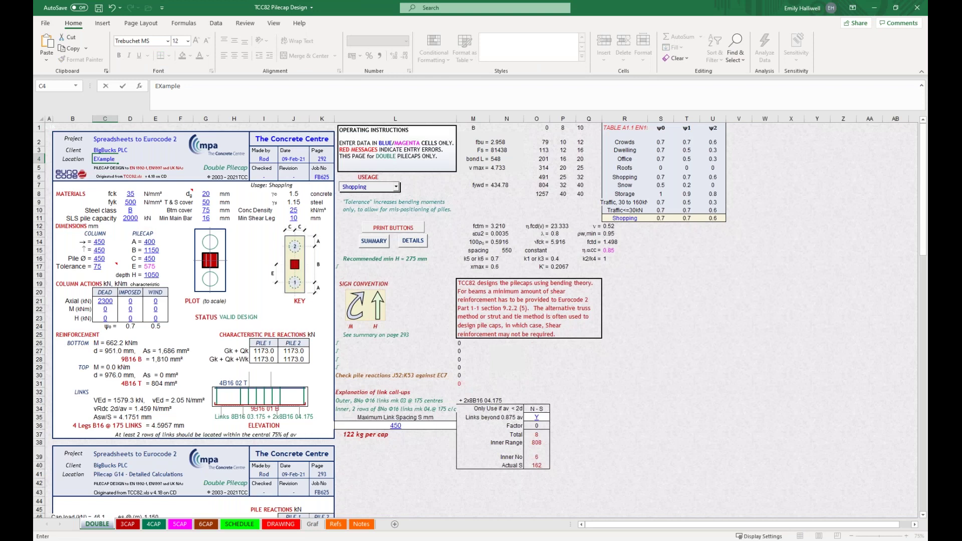
key(Return)
click(271, 159)
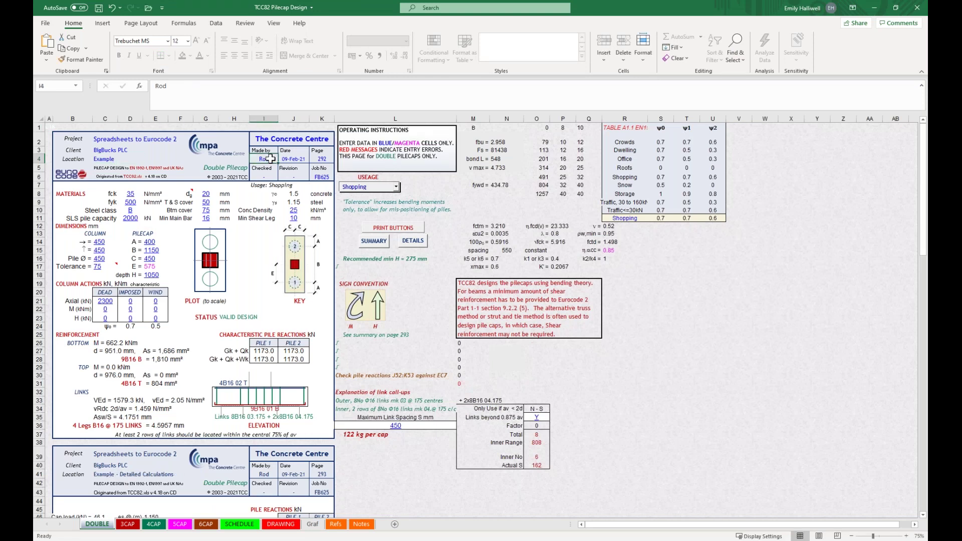
text(EH)
key(Return)
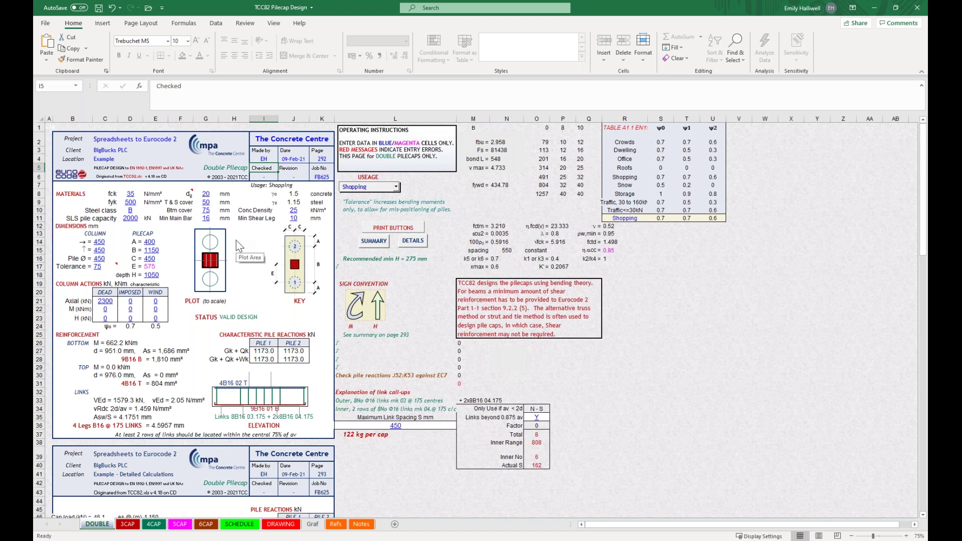
Enter fck 30 and SLS pile capacity 1500 kN on the DOUBLE sheet.
click(130, 194)
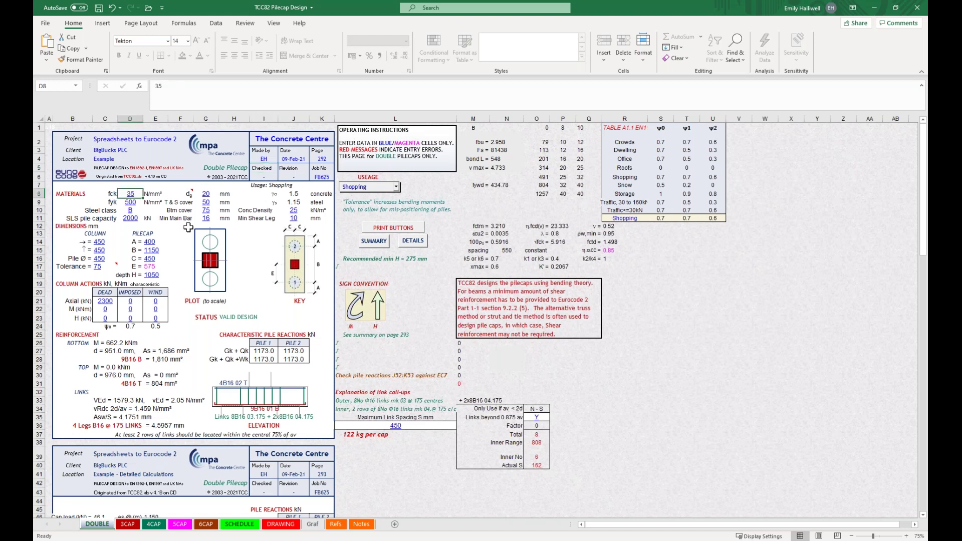
text(30)
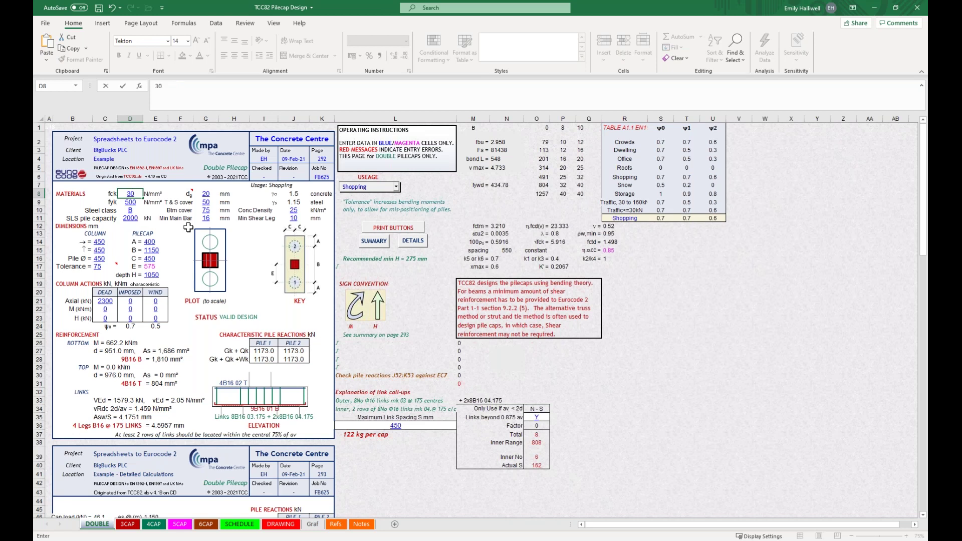
key(Return)
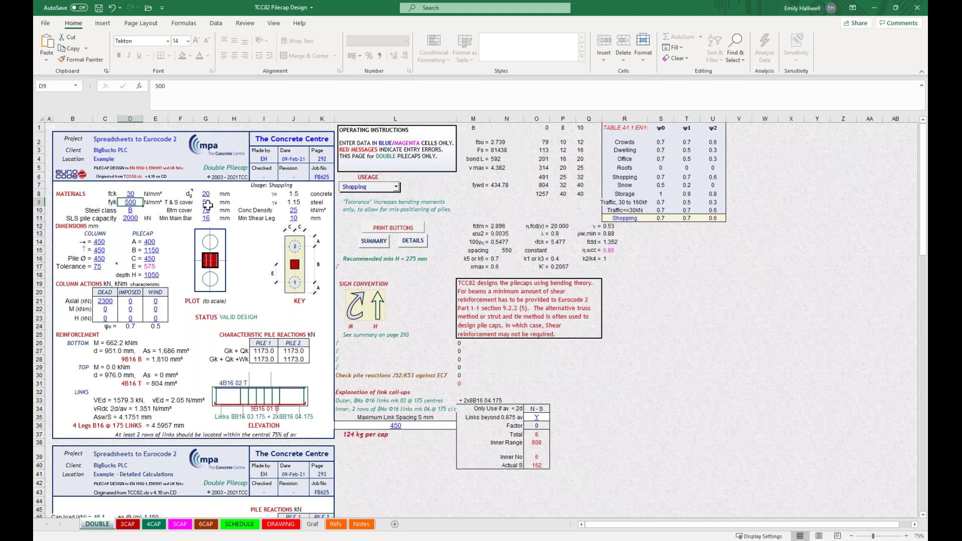
click(122, 219)
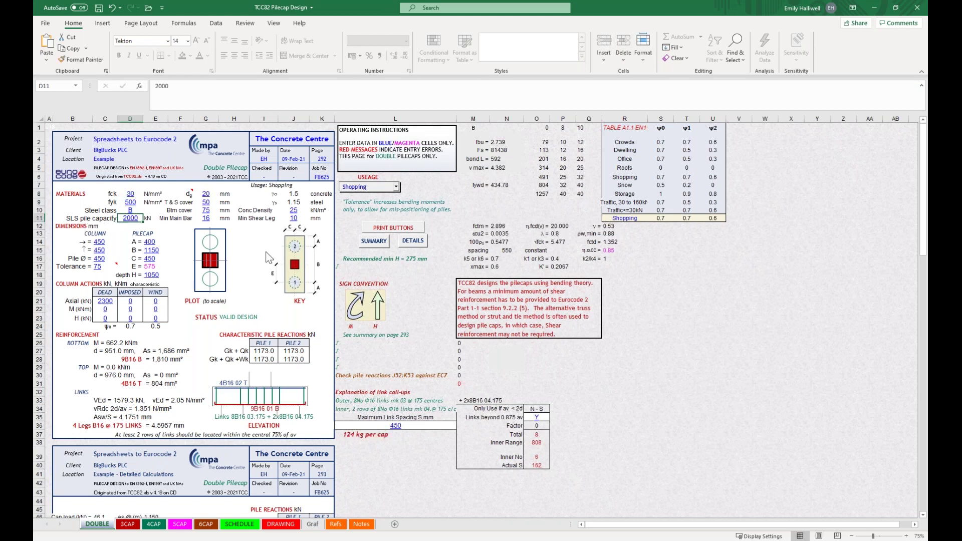
text(1500)
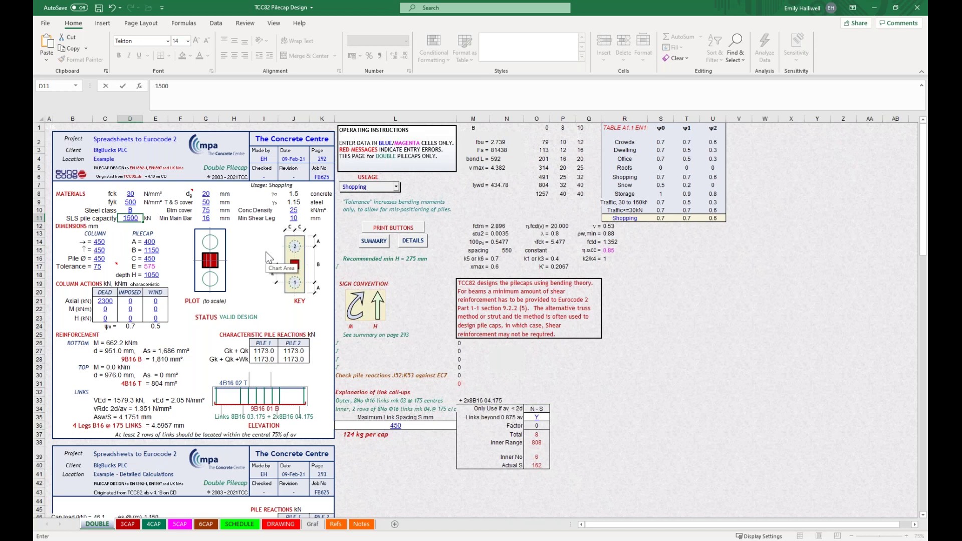
key(Return)
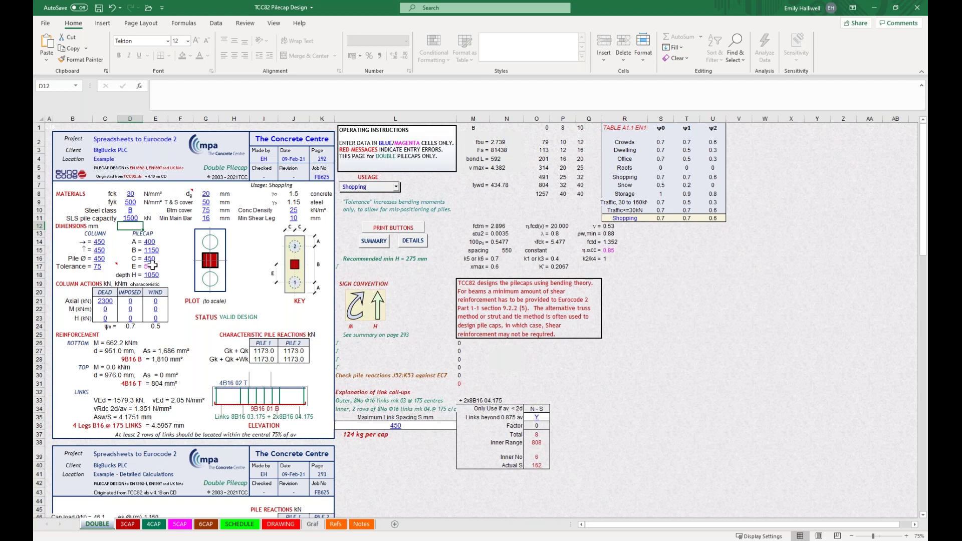
Set the building usage to Dwelling.
click(396, 186)
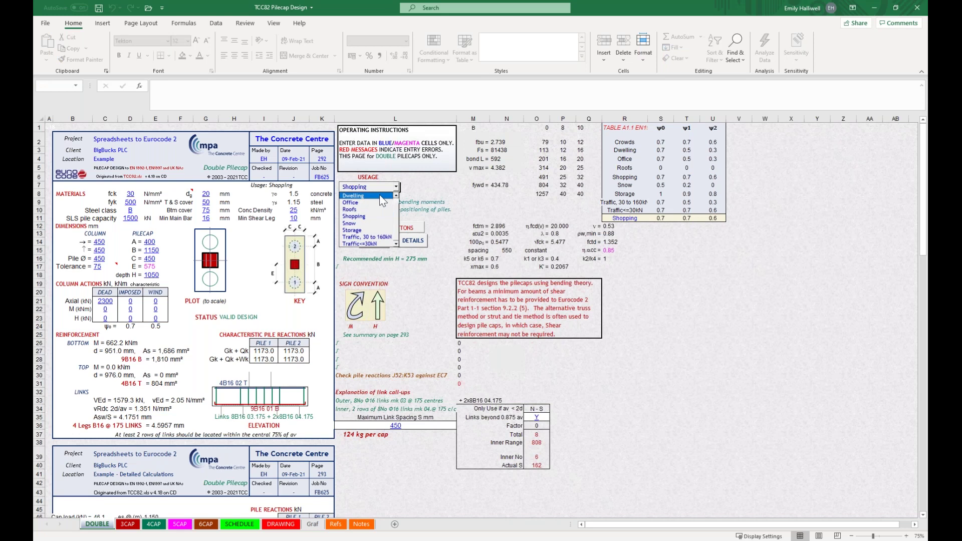
click(380, 196)
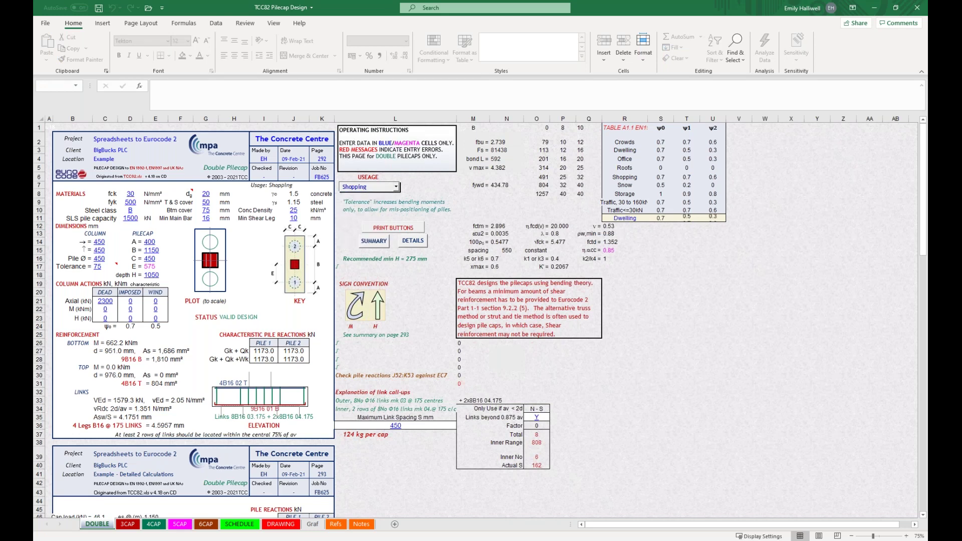
click(105, 242)
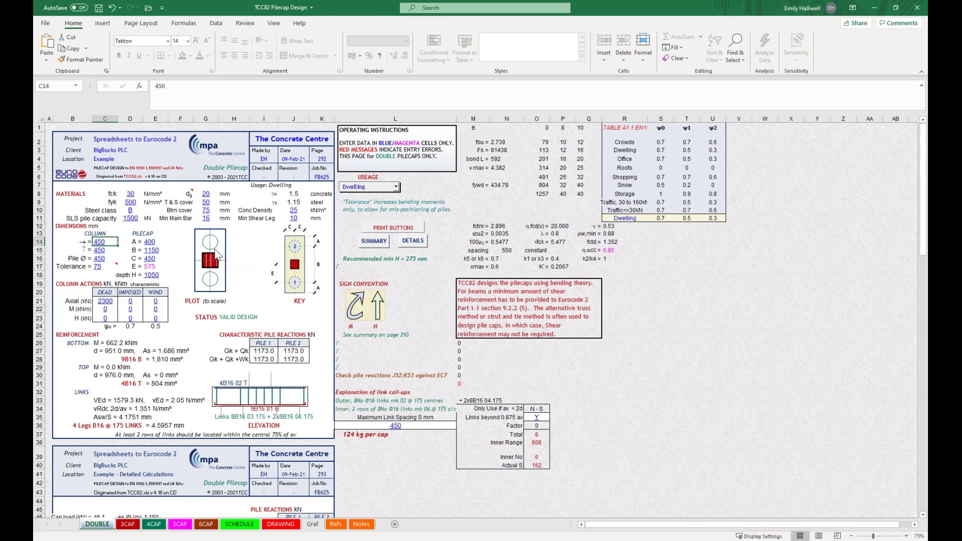
Make the column 500 by 500 mm and the pile diameter 600 mm.
text(500)
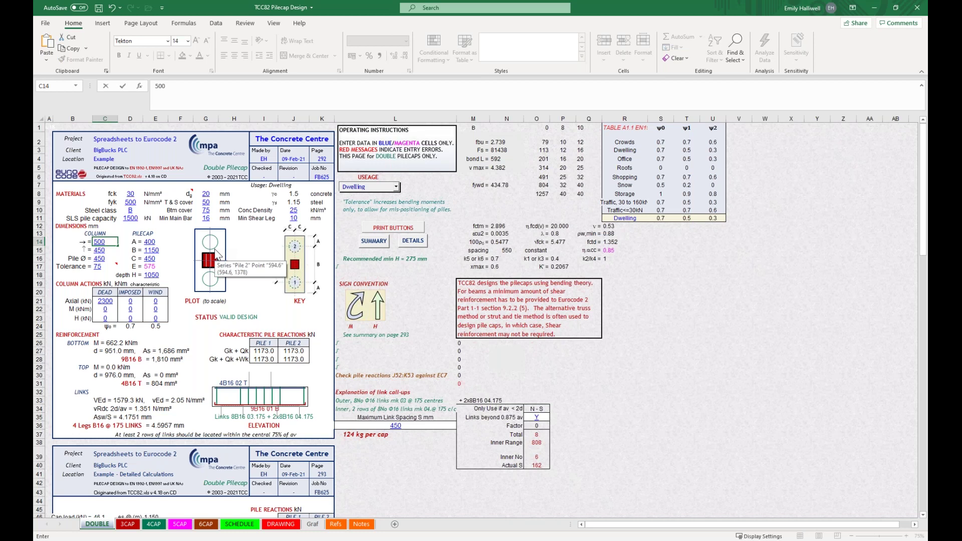
key(Return)
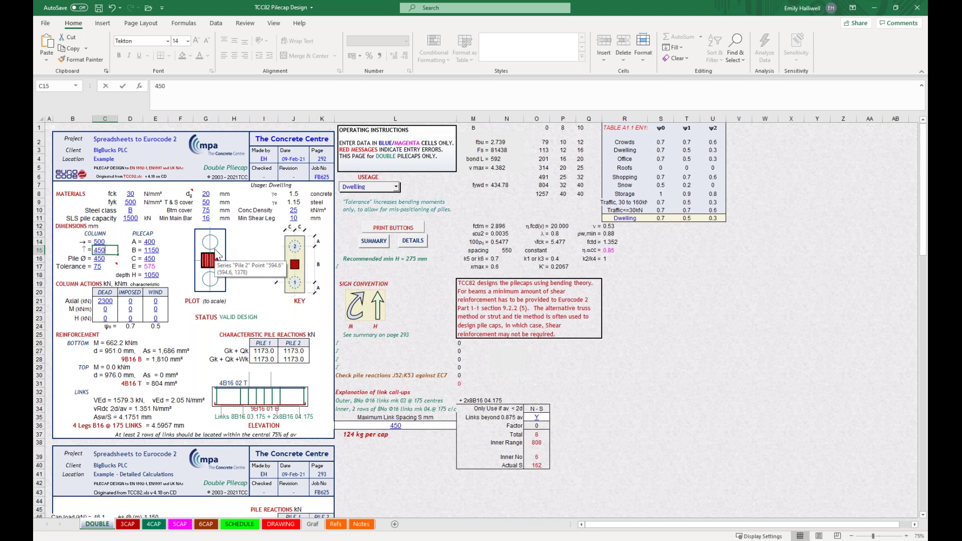
text(500)
key(Return)
text(6)
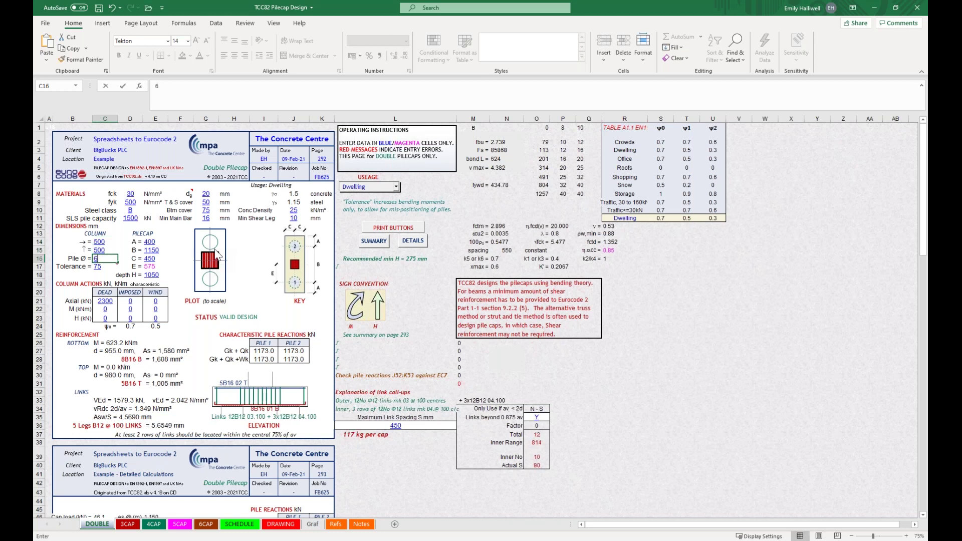
text(00)
key(Return)
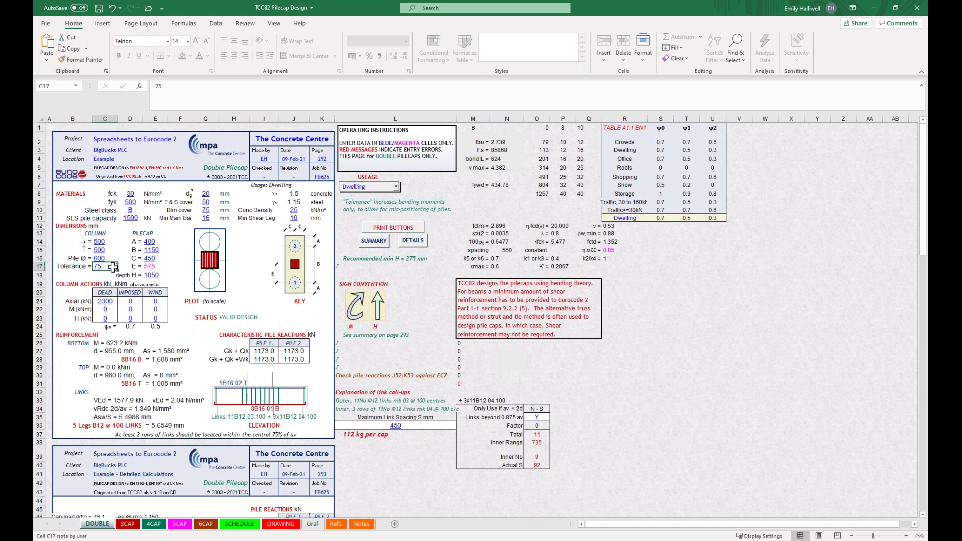
mouse_move(112, 267)
Set pile cap dimension A to 450, B to 1800 and depth H to 1400 mm.
click(153, 241)
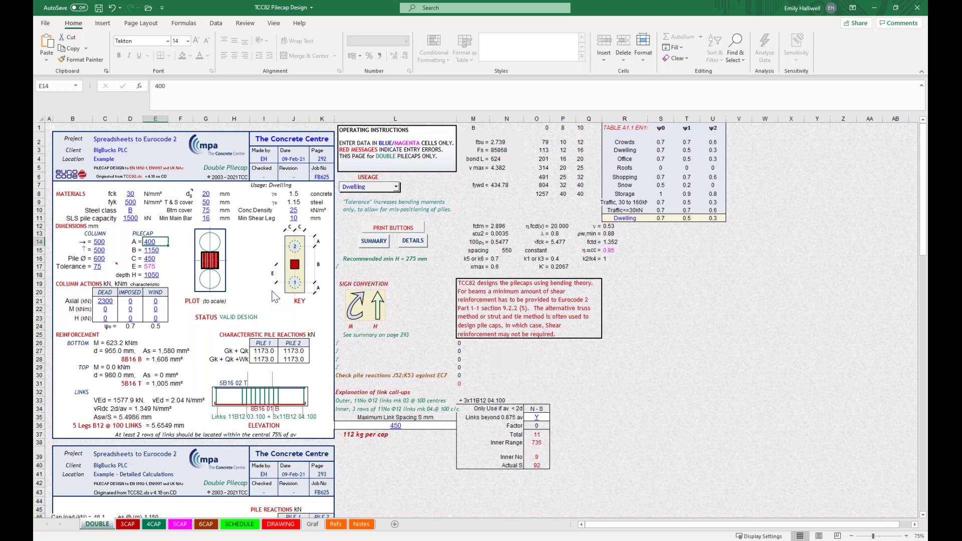
text(450)
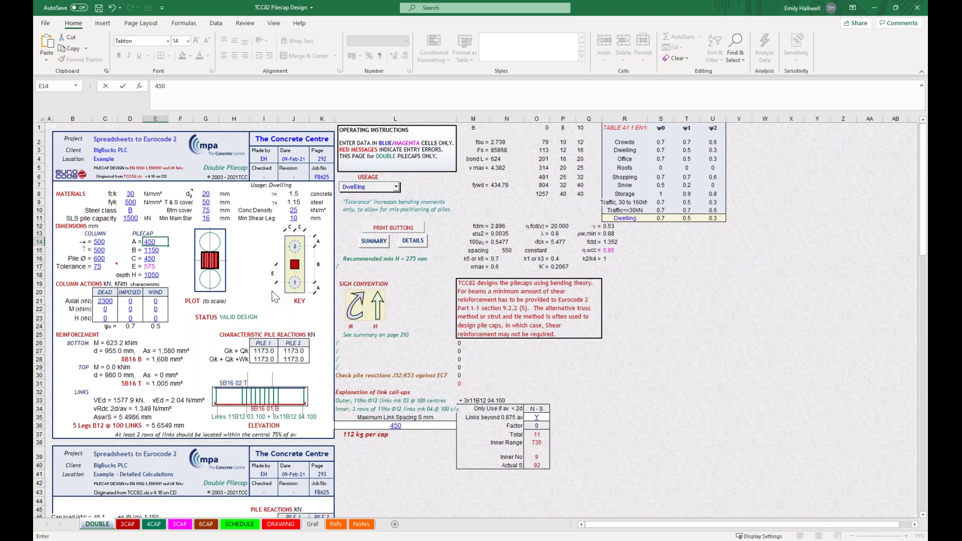
key(ctrl+Return)
key(Return)
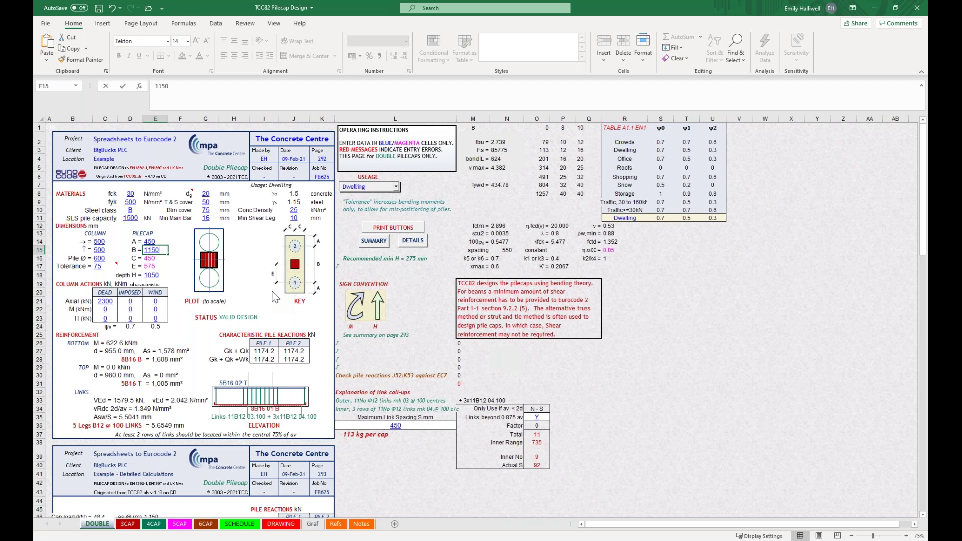
text(1800)
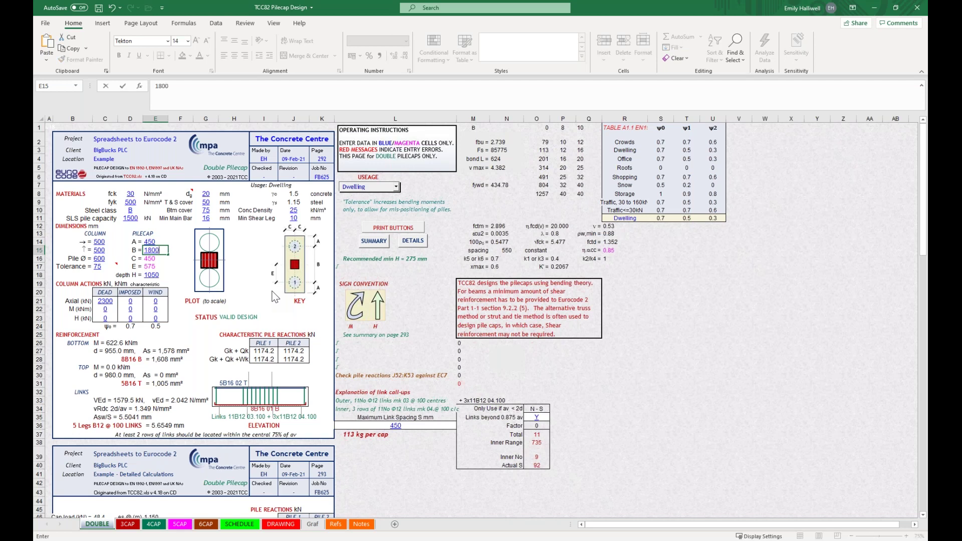
key(Return)
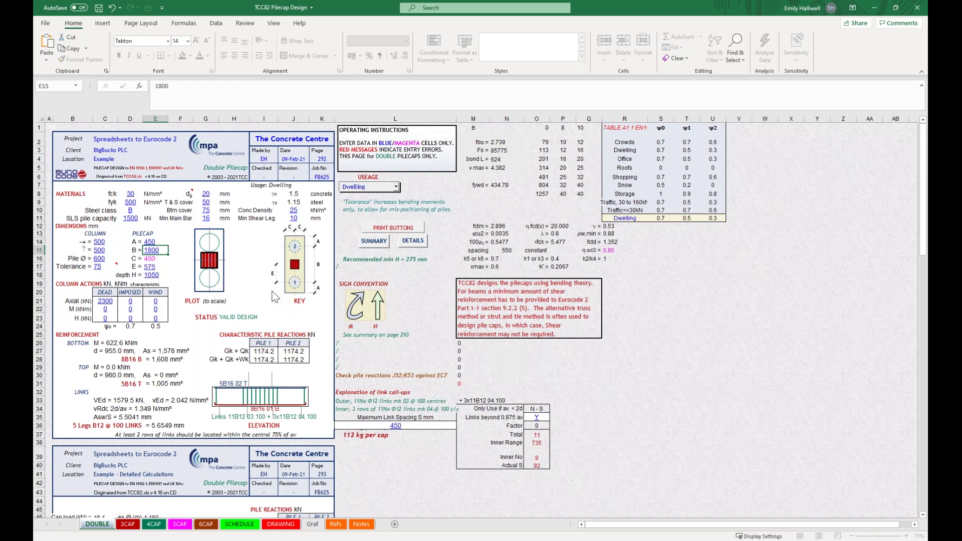
click(156, 275)
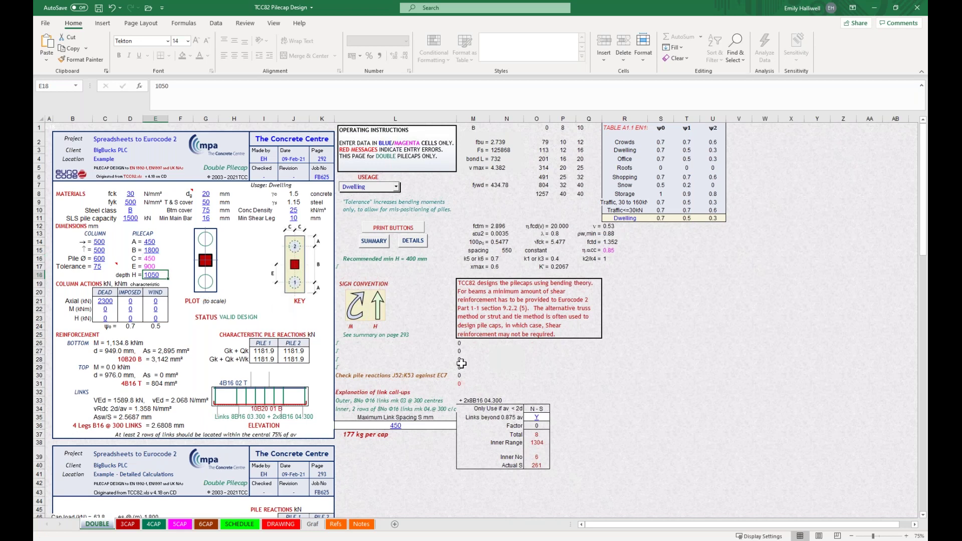
text(1400)
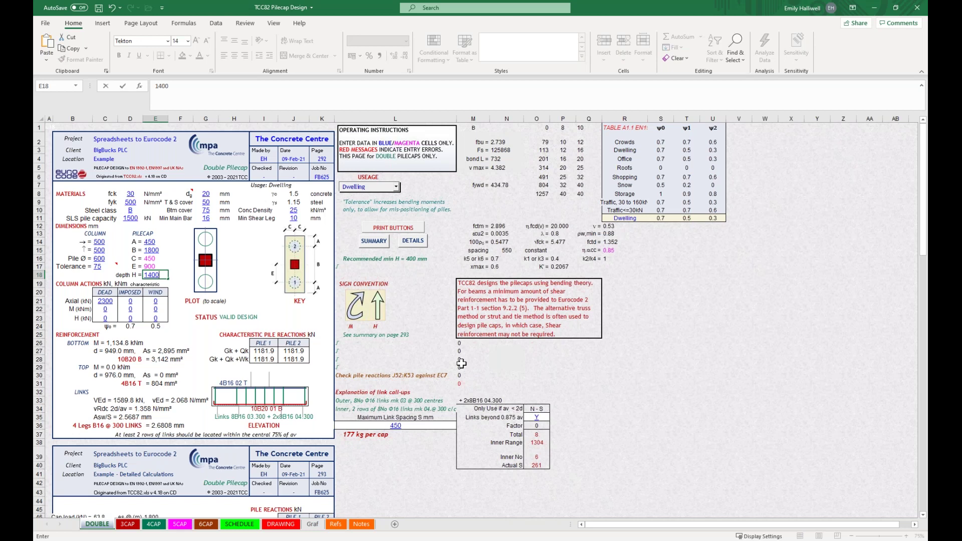
key(Return)
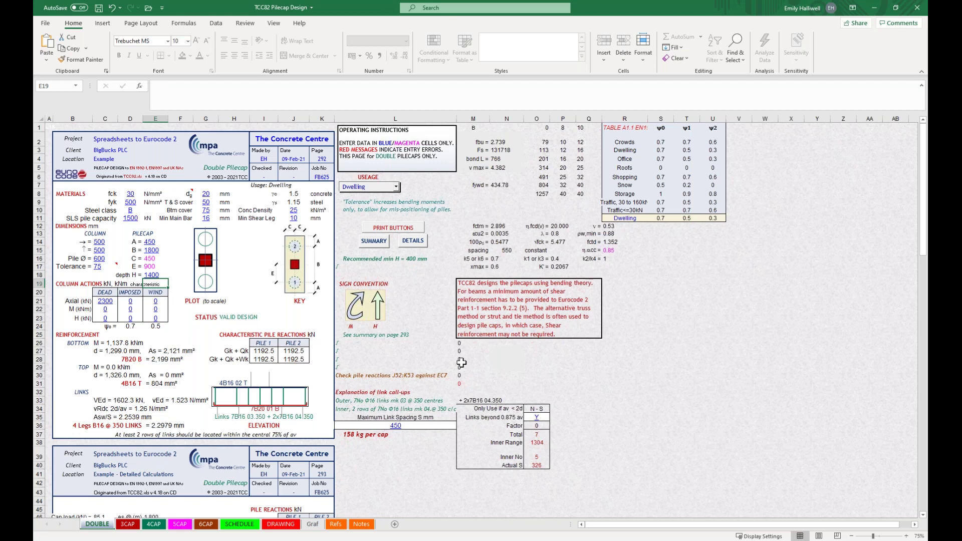
Enter dead and imposed axial loads of 1500 and 750 kN.
click(109, 304)
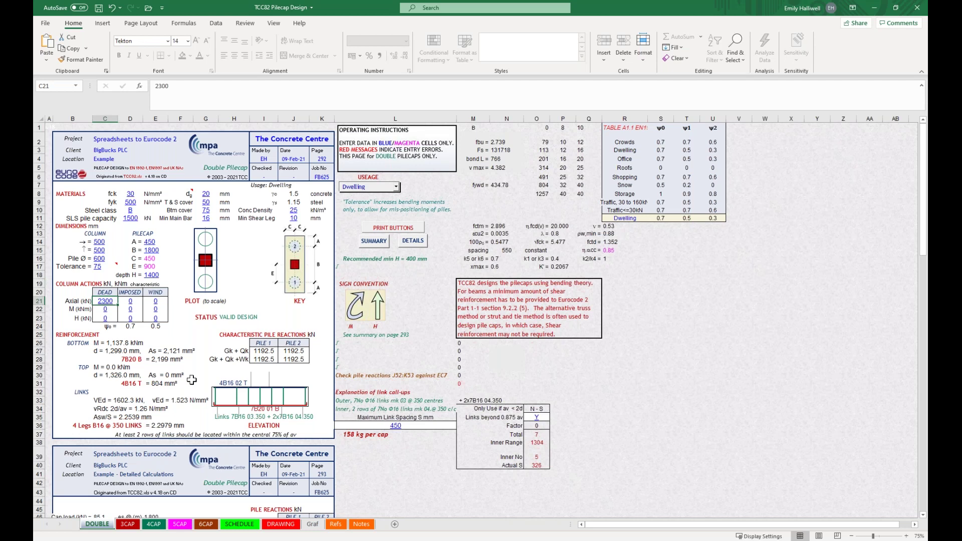
text(1500)
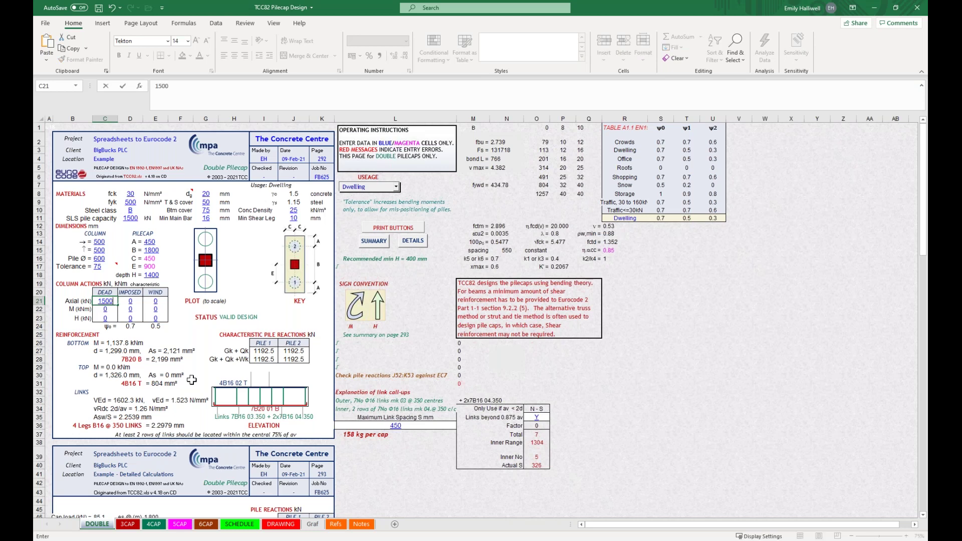
key(Tab)
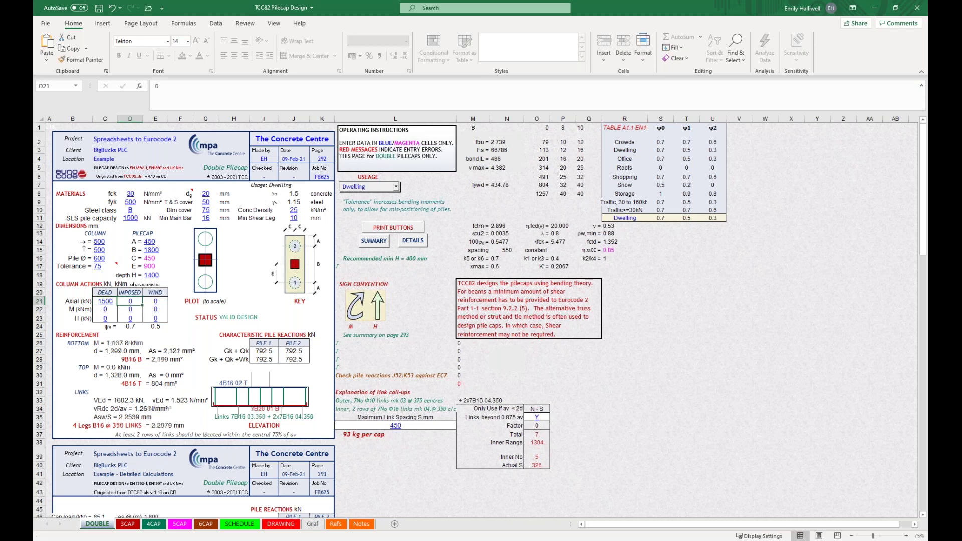
text(750)
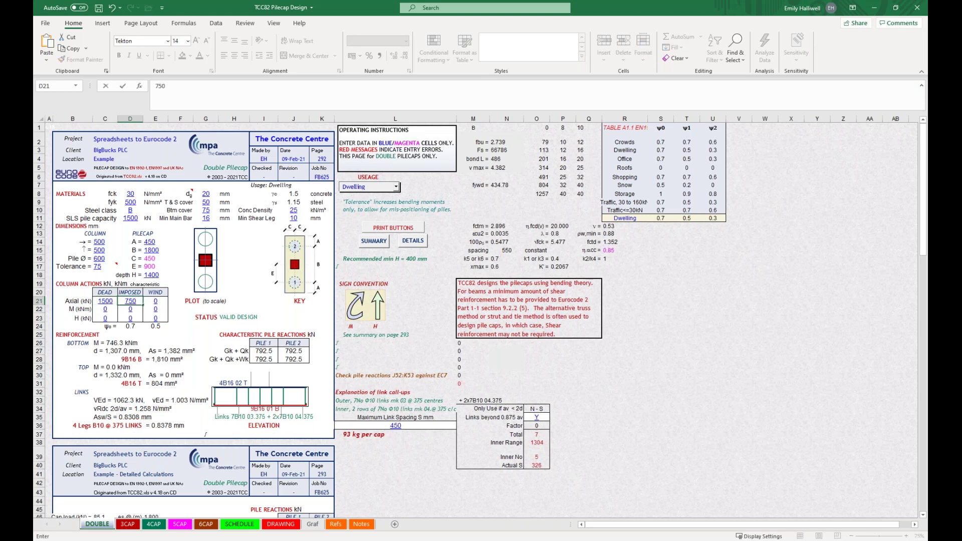
key(ctrl+Return)
Enter dead and imposed moments of 10 and 5 kNm.
click(105, 309)
text(10)
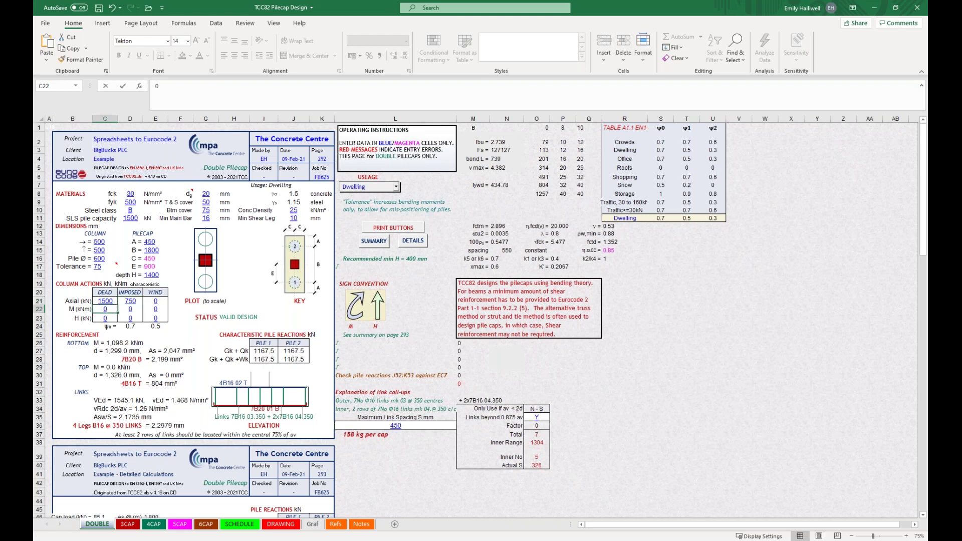
key(ctrl+Return)
click(130, 309)
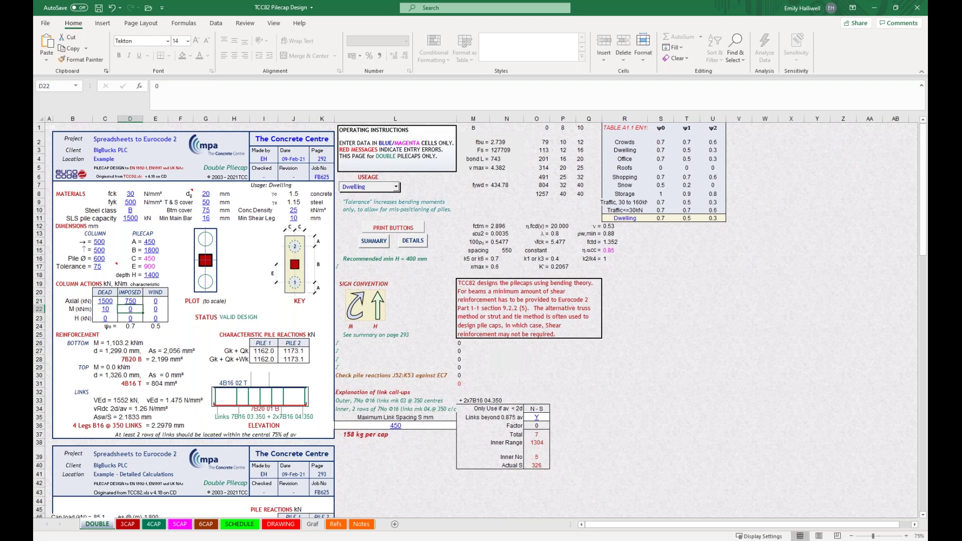
text(5)
key(Return)
Enter 25 kN dead and imposed horizontal loads and inspect pile 2's reaction formula.
key(Left)
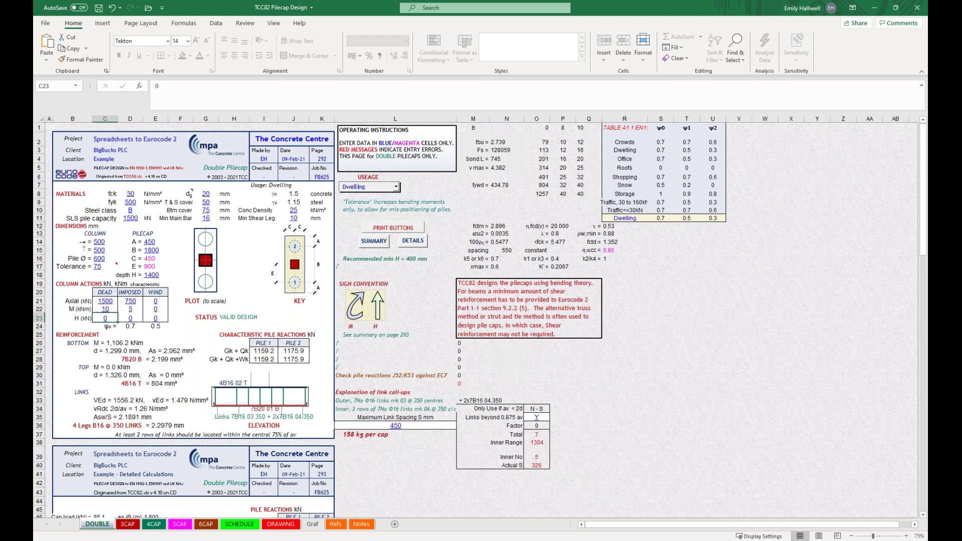
text(25)
key(ctrl+Return)
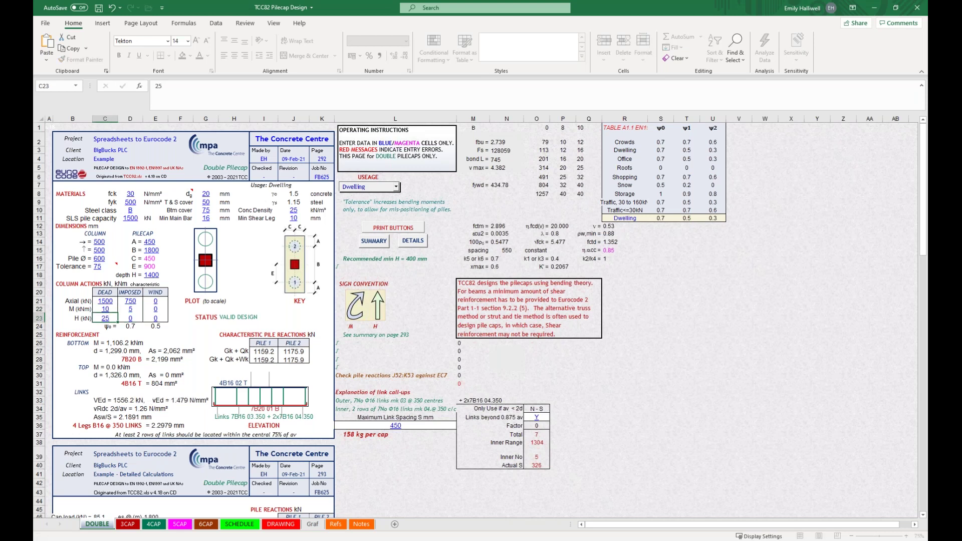
key(Right)
text(25)
key(Return)
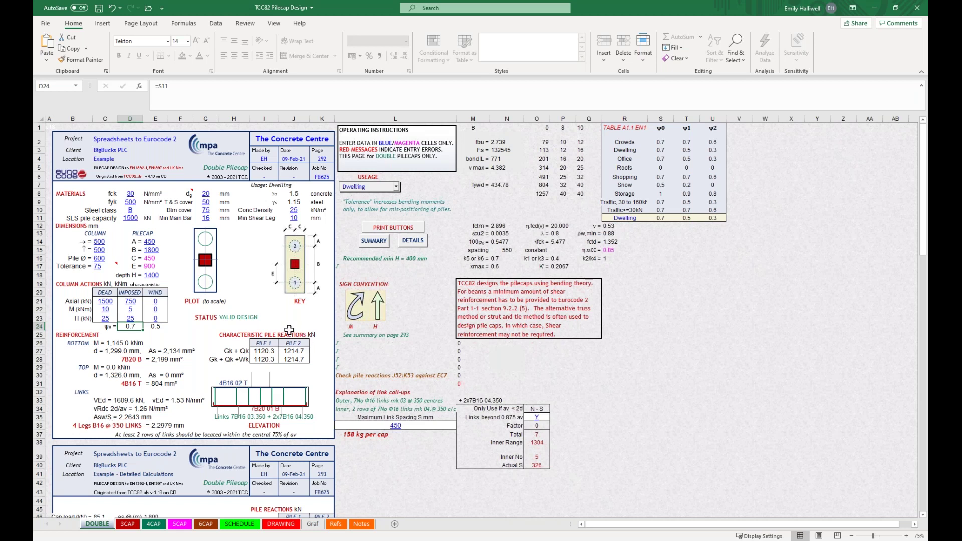
click(301, 356)
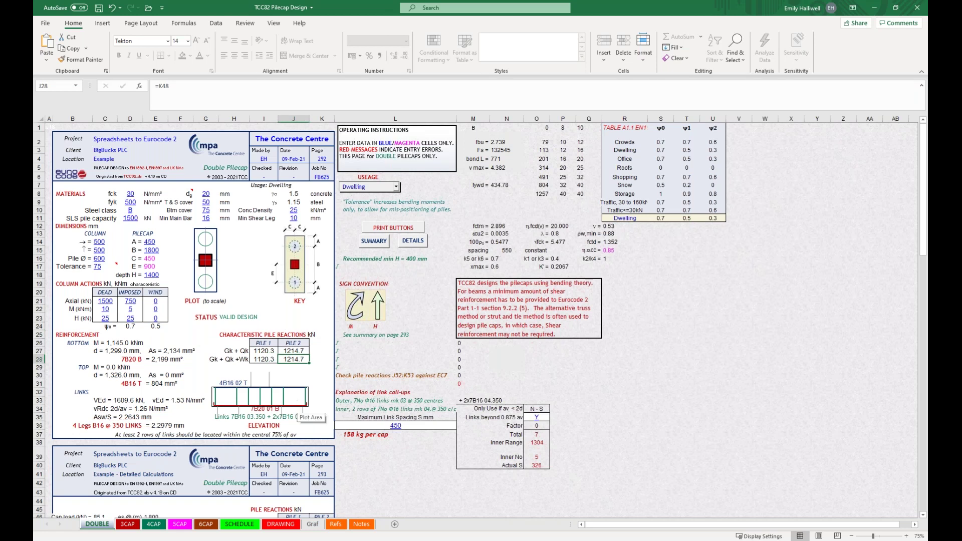
Review the pile reactions, bending, steel and shear calculations, then go to the 4CAP sheet.
scroll(296, 409, down, 4)
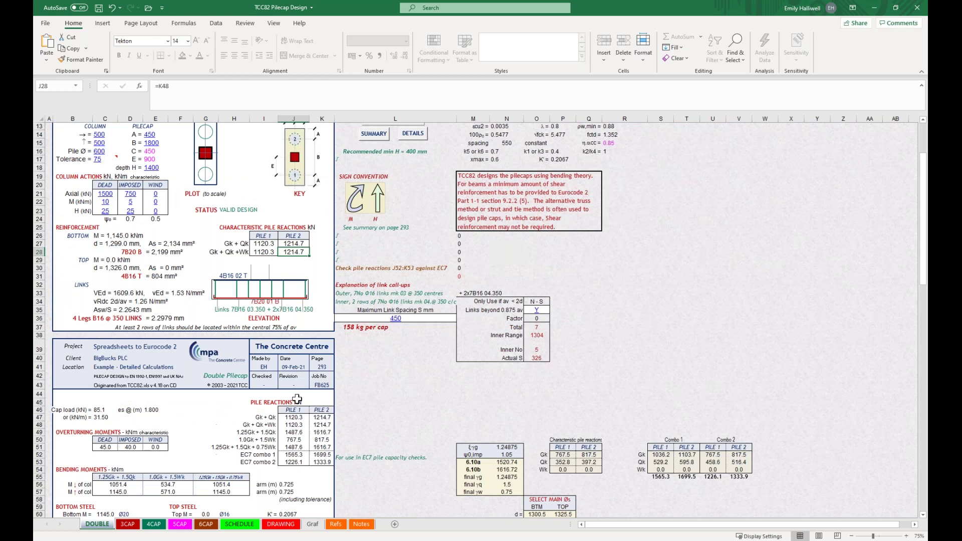
scroll(297, 399, down, 5)
scroll(298, 398, down, 3)
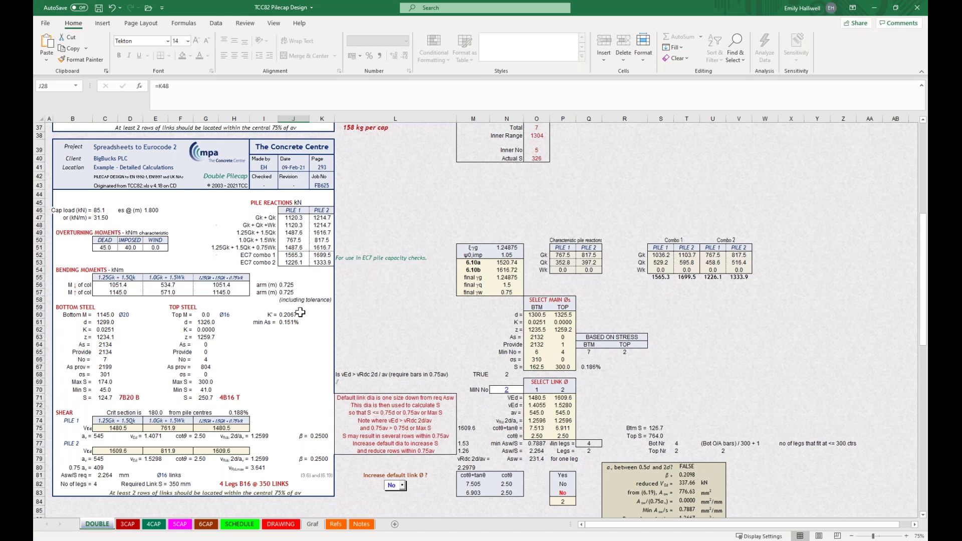
click(161, 526)
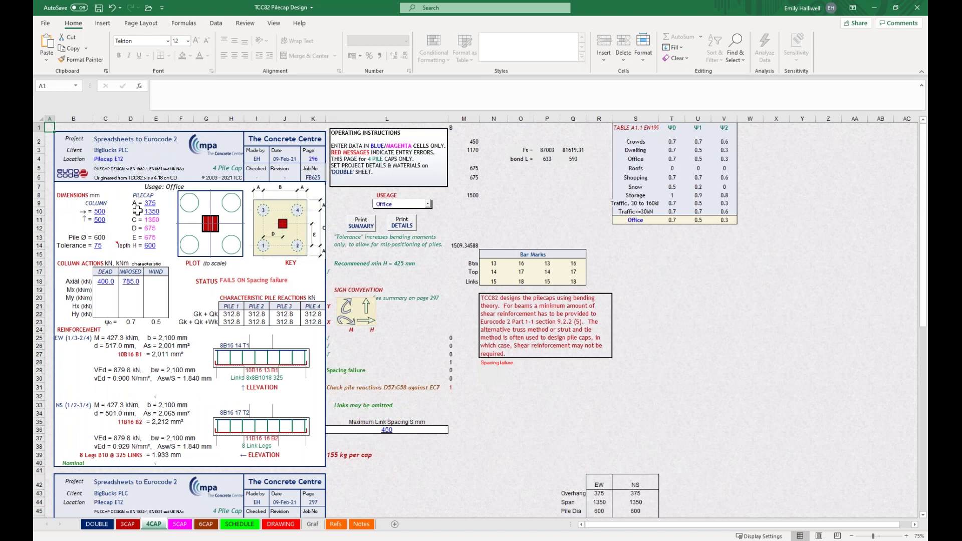
Enter 4CAP pile cap dimensions A 450, B 1800 and depth H 1400 mm.
click(99, 212)
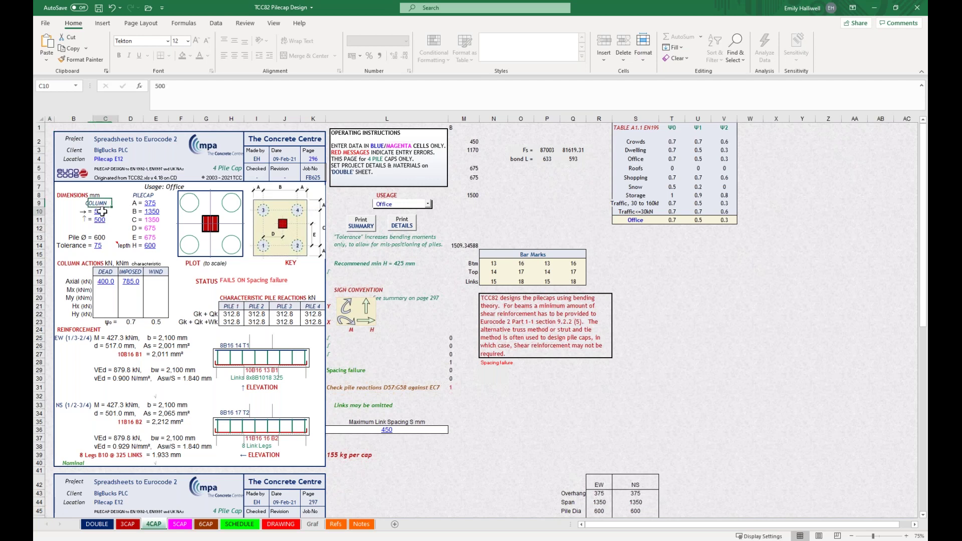
click(157, 204)
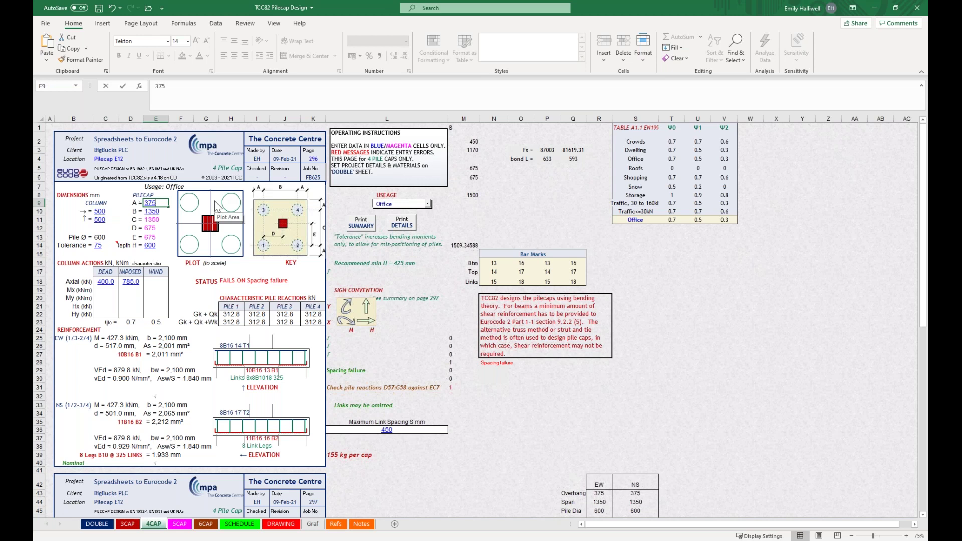
text(450)
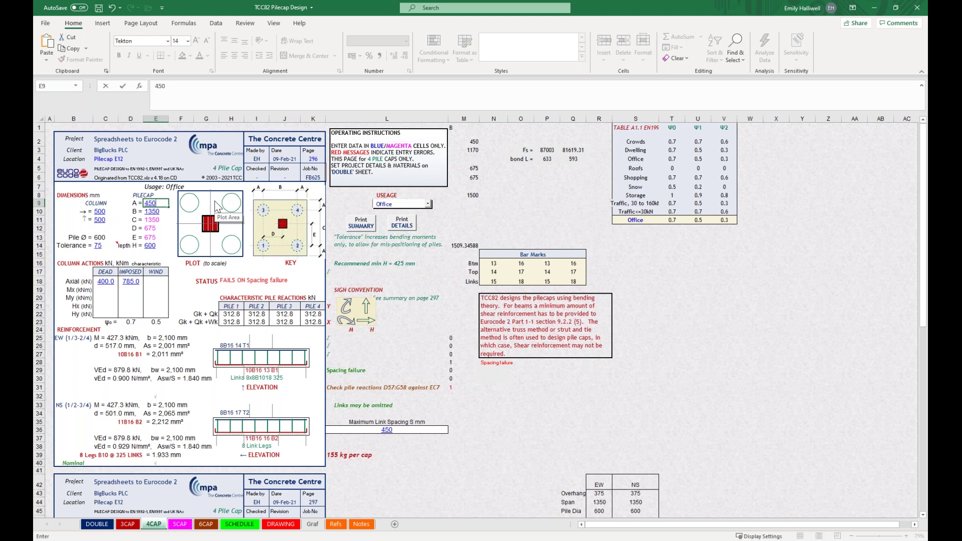
key(ctrl+Return)
key(Down)
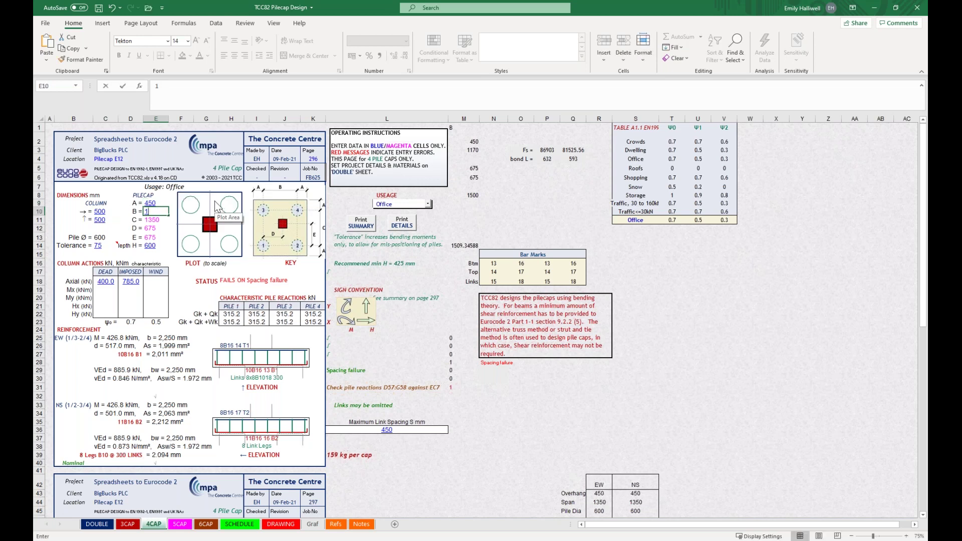
text(1800)
key(ctrl+Return)
key(Down)
key(Down)
key(Down)
key(Down)
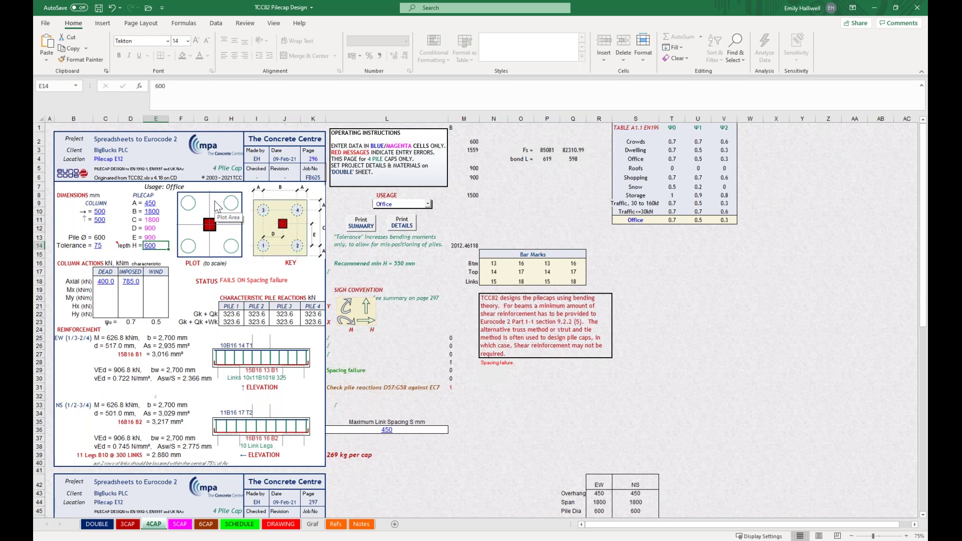
text(1400)
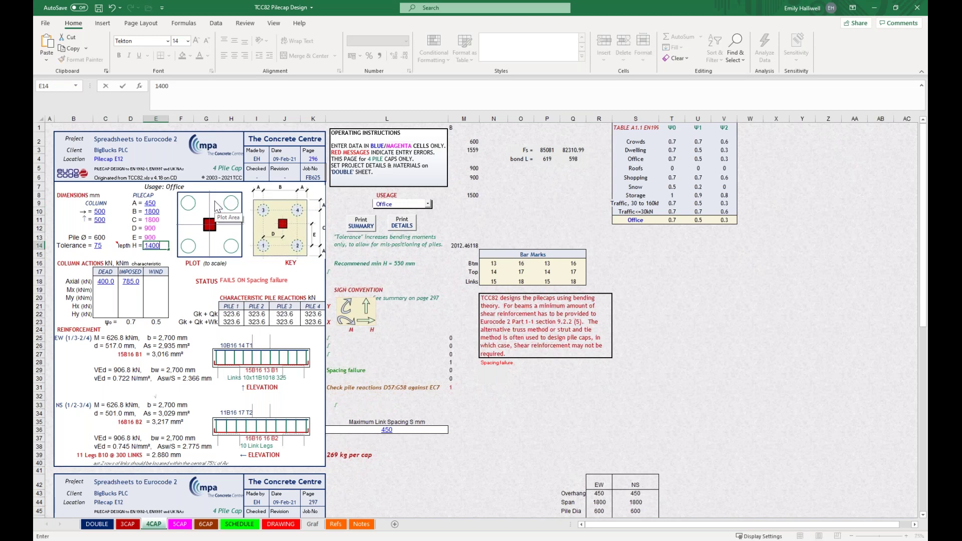
key(Return)
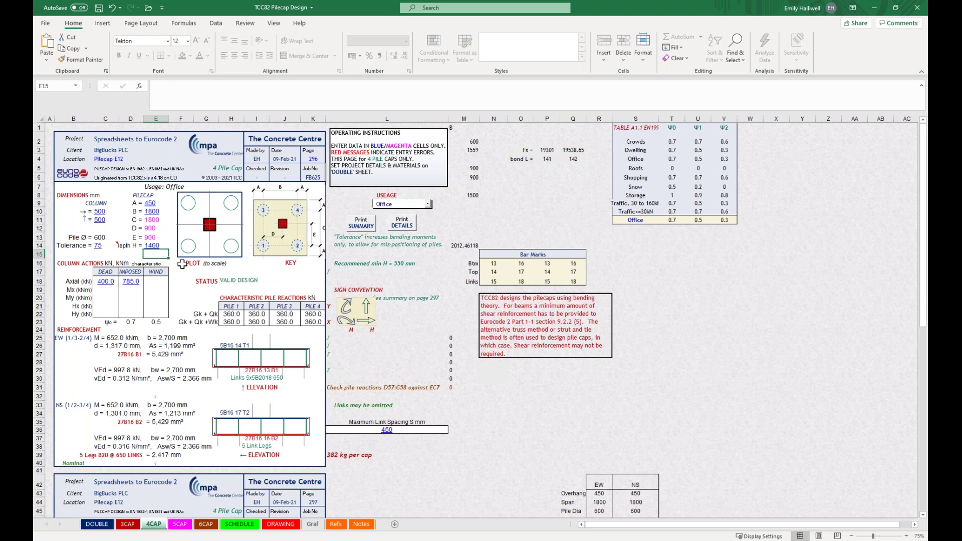
Enter dead and imposed axial loads of 3000 and 1500 kN.
click(109, 281)
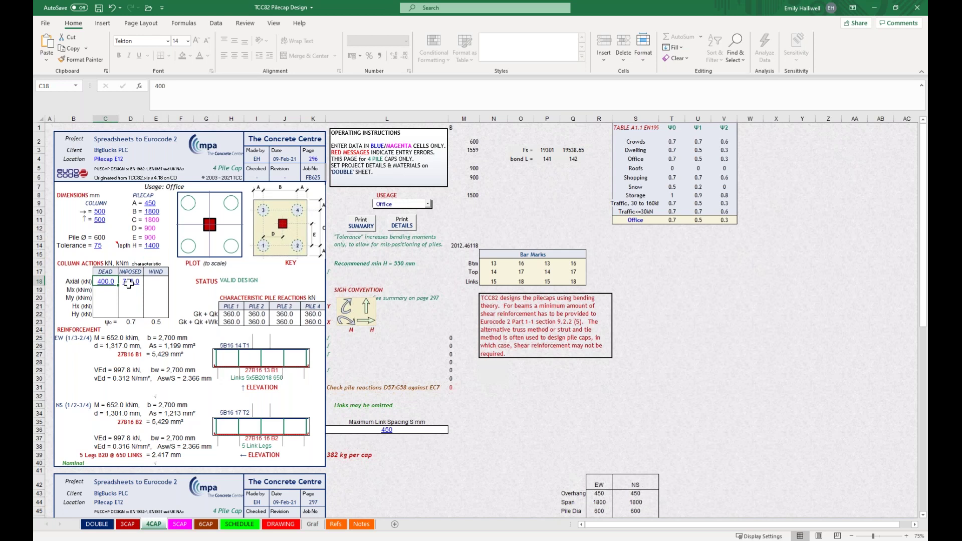
key(F2)
text(3000)
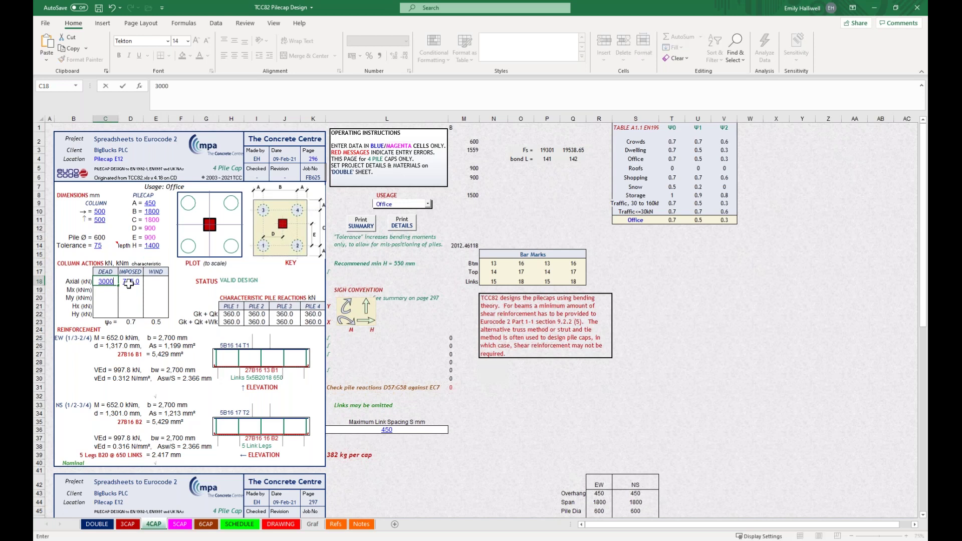
key(Tab)
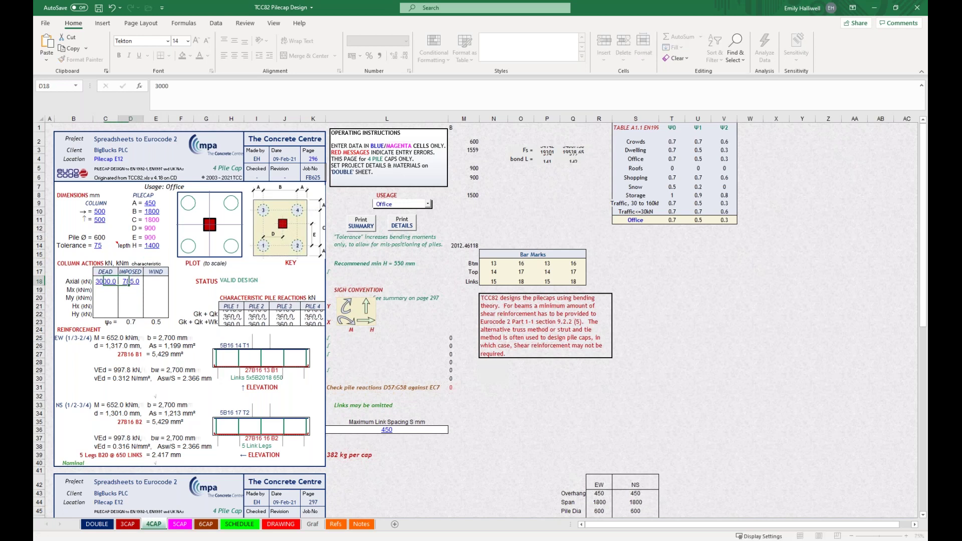
text(1500)
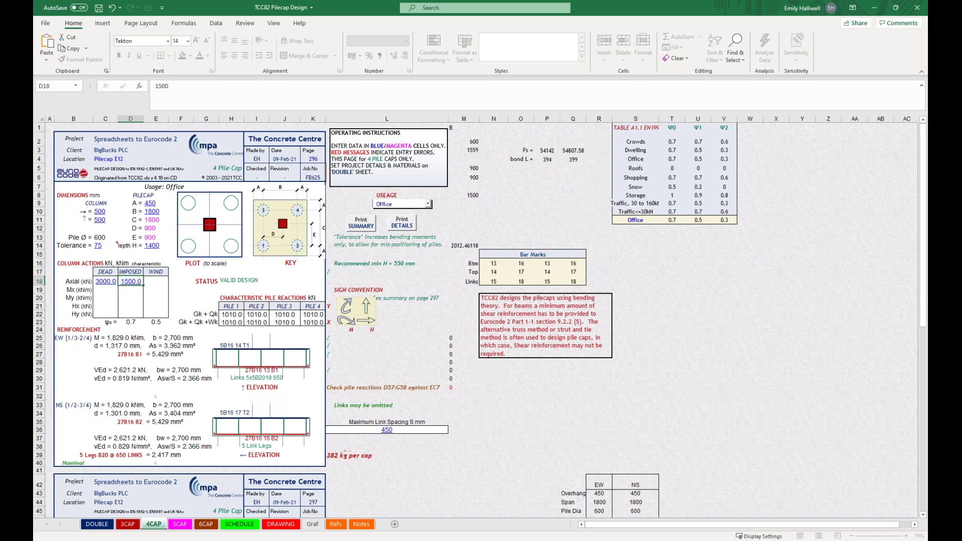
key(Return)
Enter moments Mx and My of 20 kNm dead and 10 kNm imposed.
text(20)
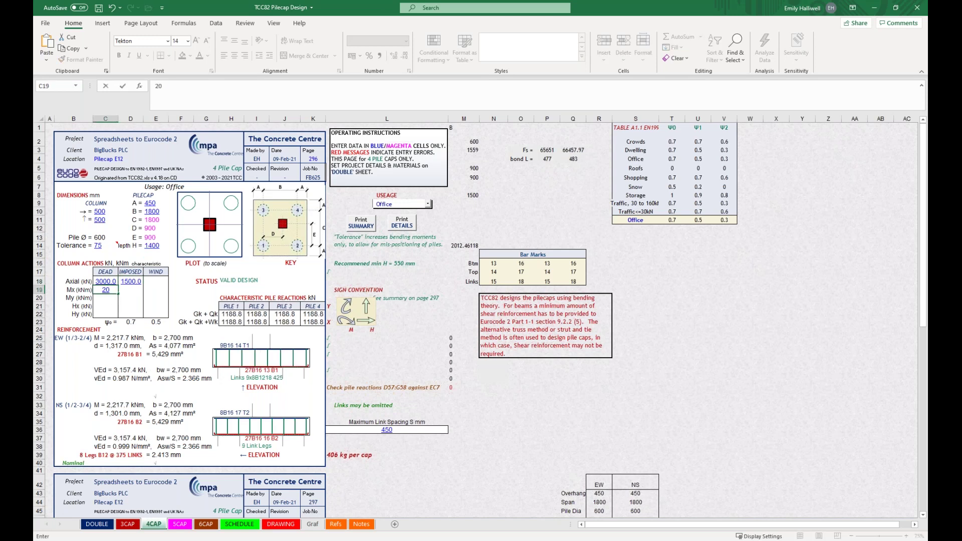
key(Return)
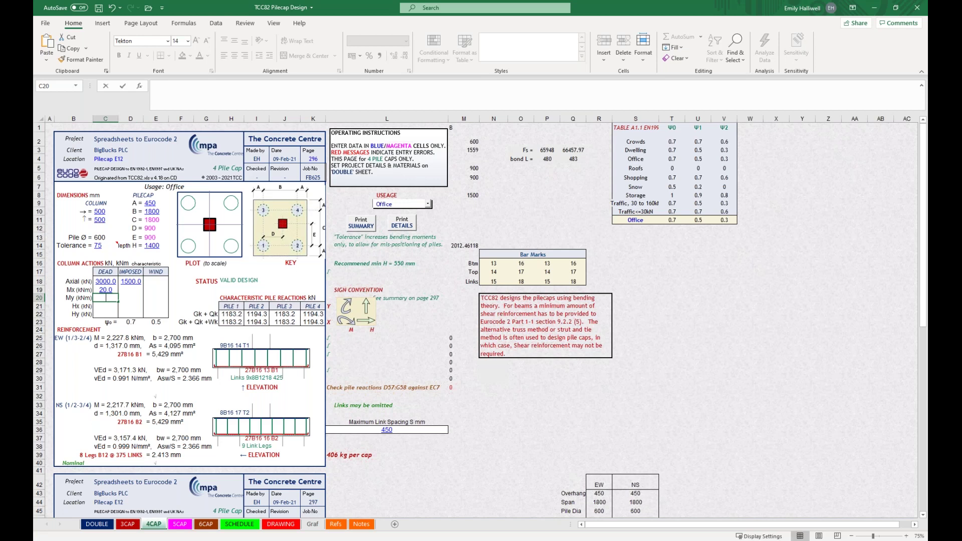
text(20)
click(131, 289)
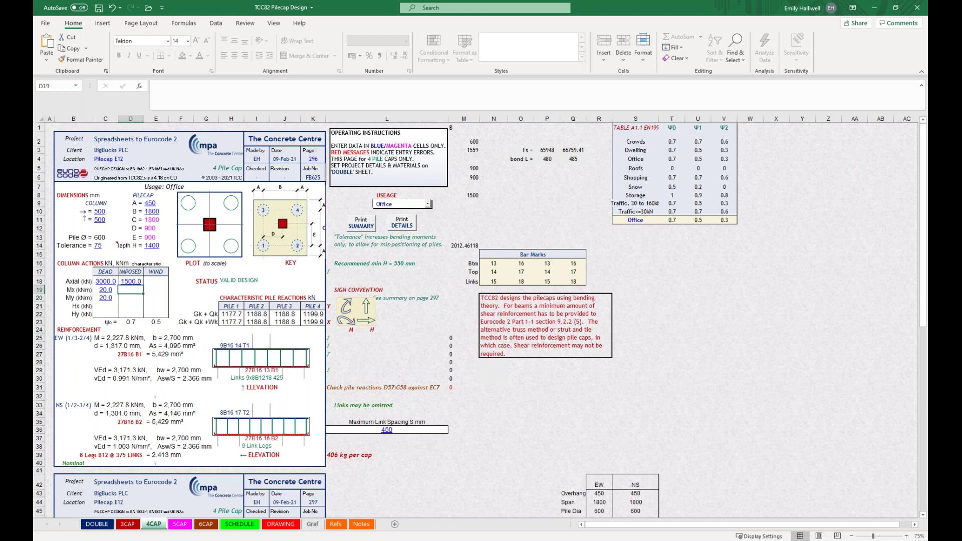
text(10)
key(Return)
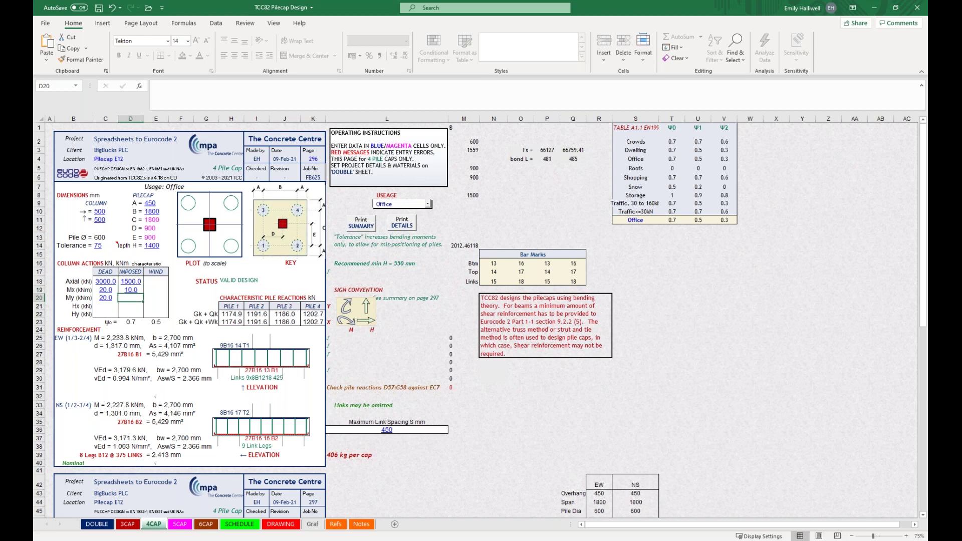
text(10)
key(Return)
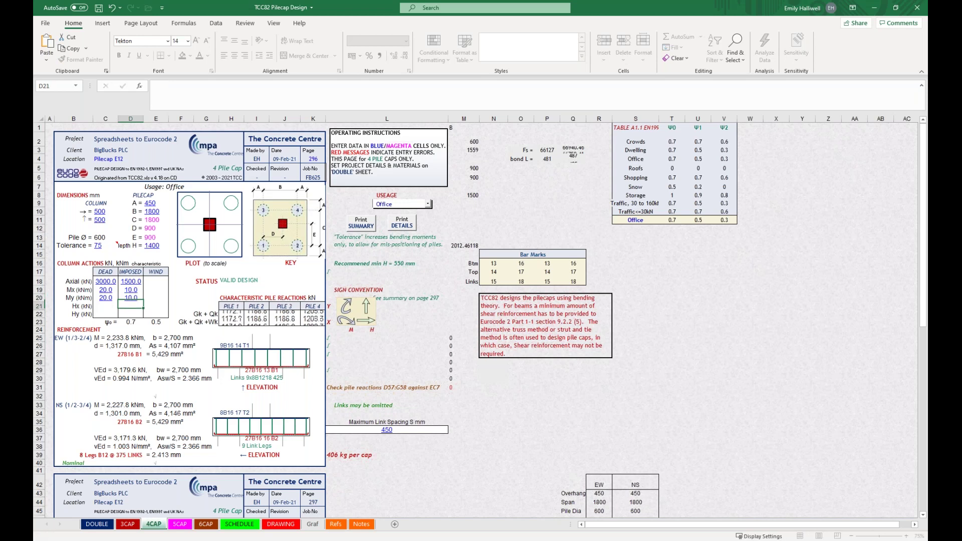
Enter horizontal forces Hx and Hy of 25 kN dead and imposed.
click(105, 306)
text(25)
key(Return)
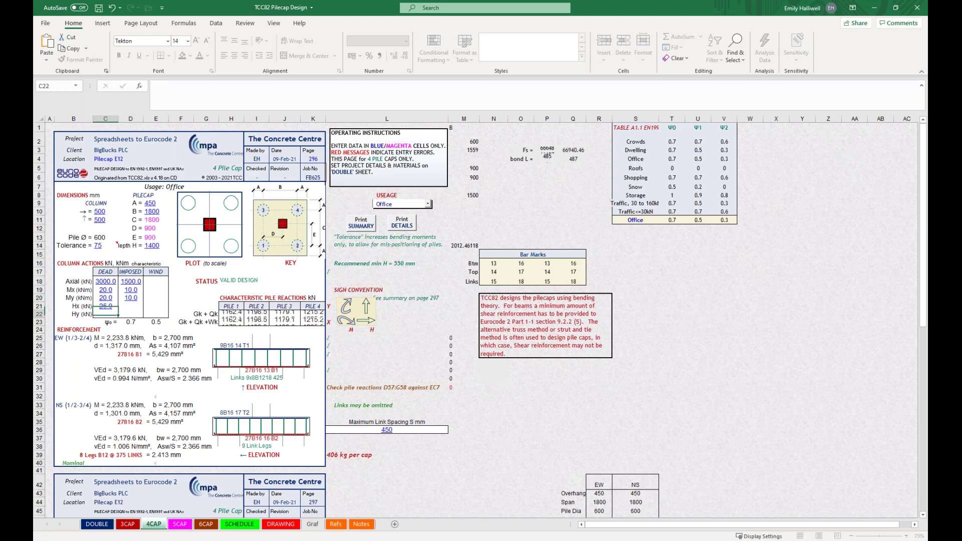
text(25)
click(130, 307)
text(25)
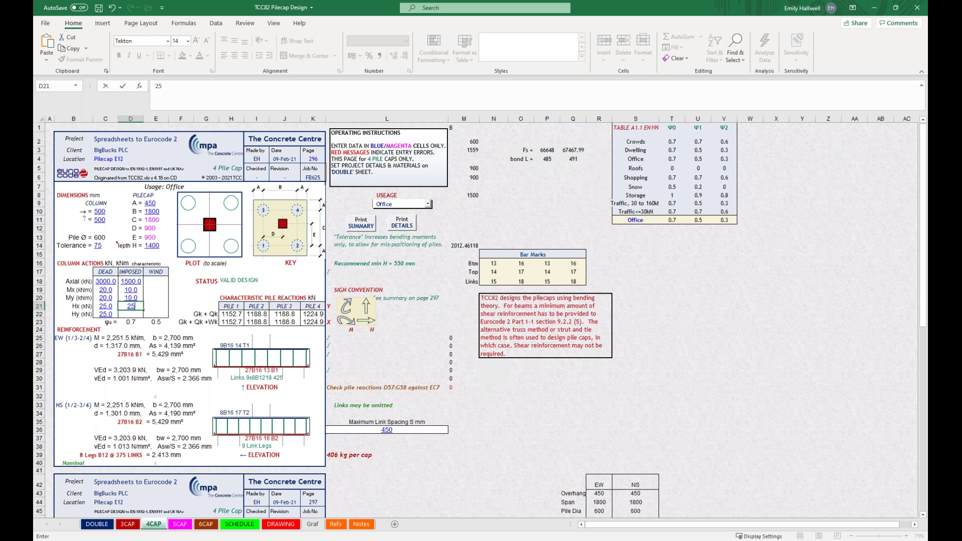
key(Return)
text(25)
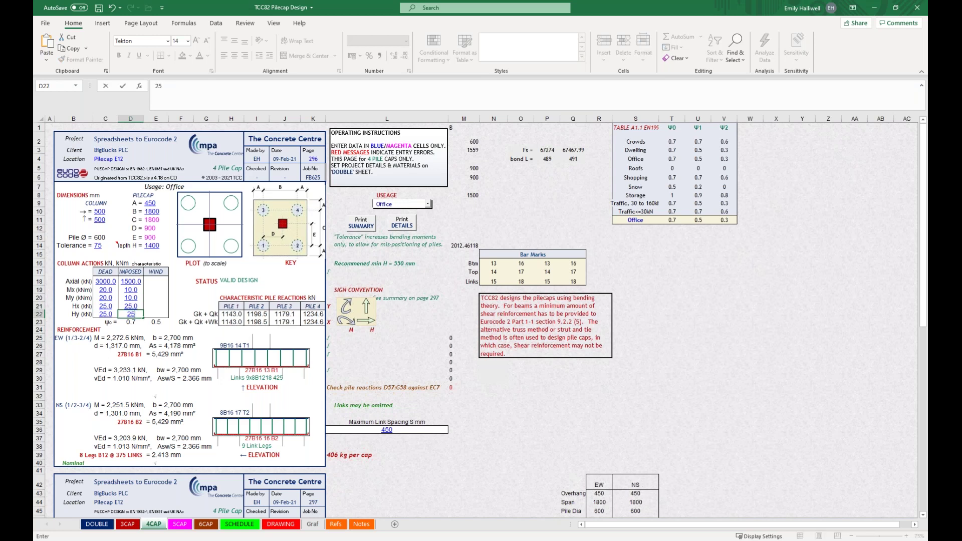
key(Return)
click(428, 205)
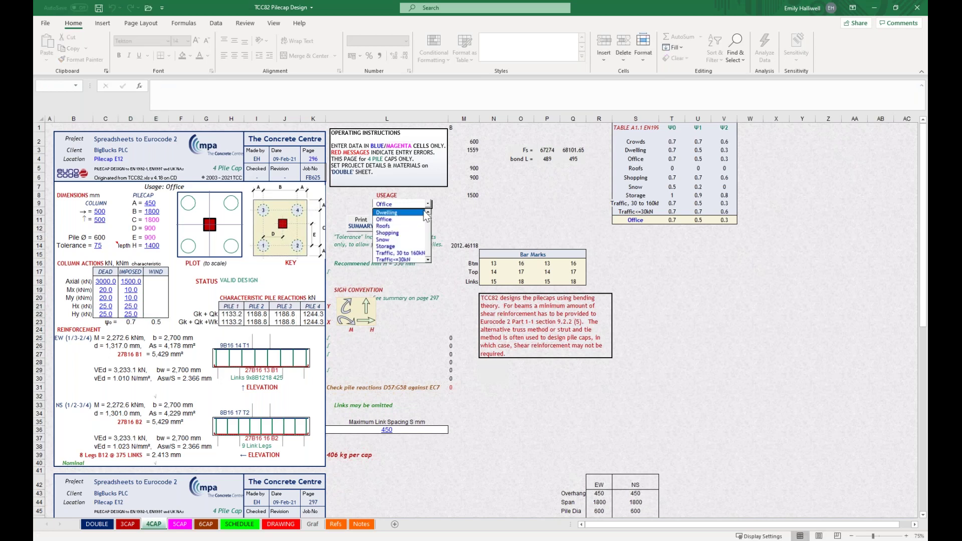
Choose Dwelling usage, check the VALID DESIGN formula, then go to the SCHEDULE sheet.
click(423, 213)
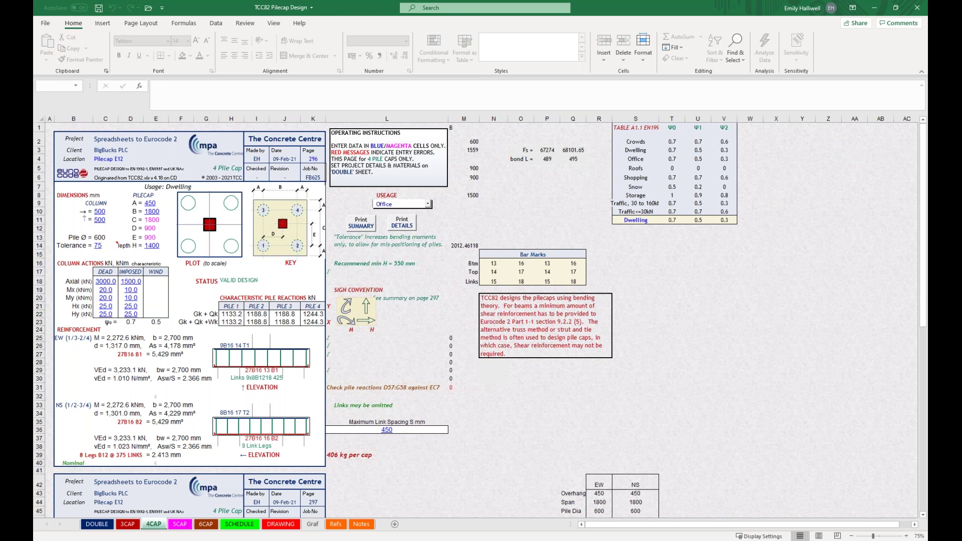
click(179, 306)
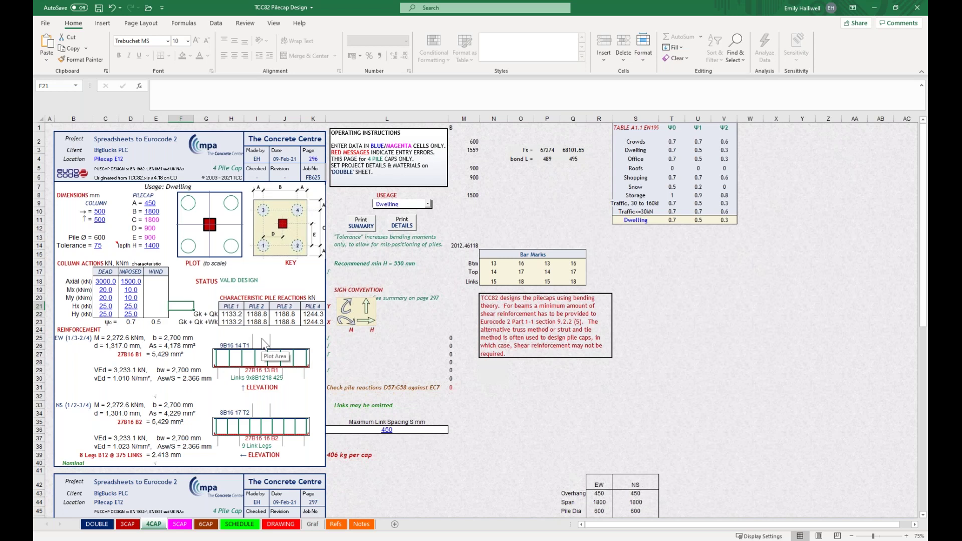
click(248, 281)
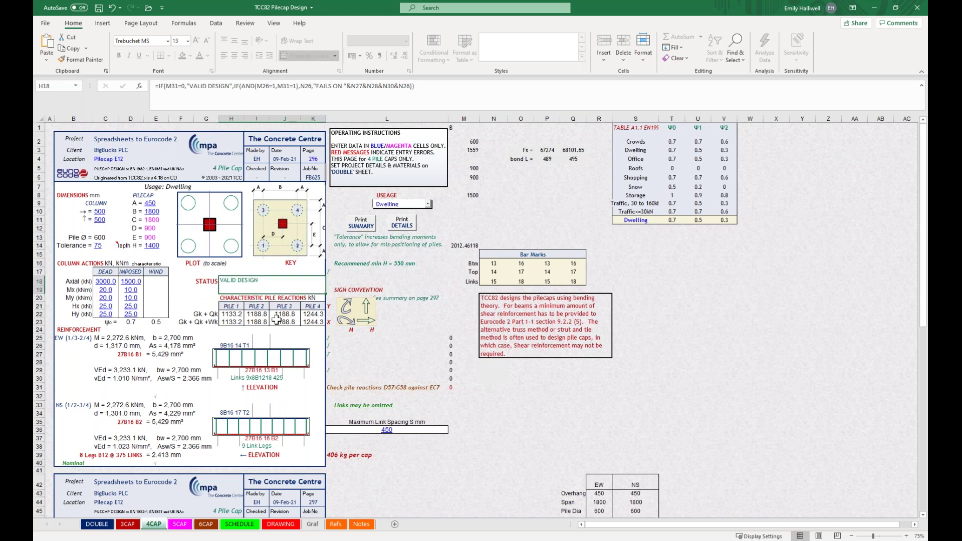
click(227, 525)
Enter 6 two-pile caps and 0 three-pile caps on SCHEDULE, then view the DRAWING sheet.
scroll(172, 467, down, 1)
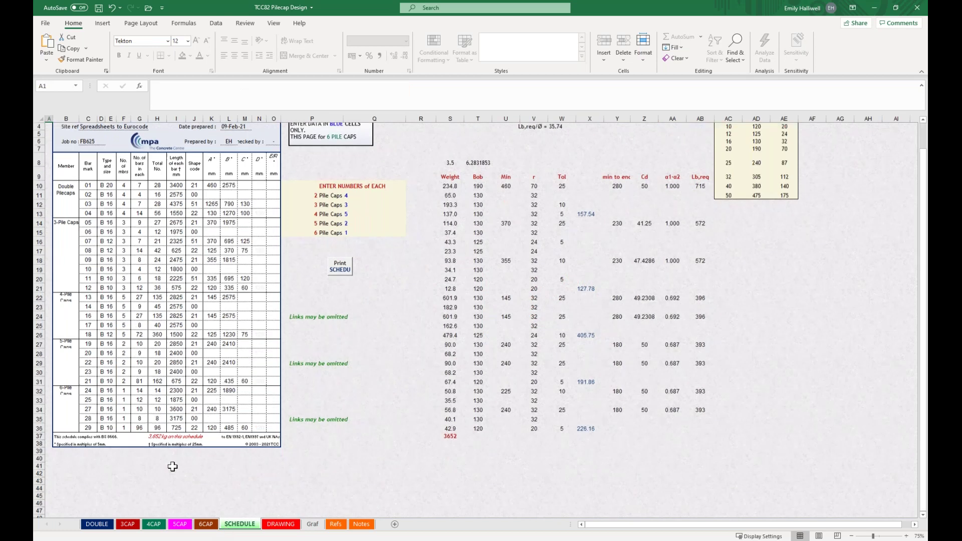
click(354, 195)
text(6)
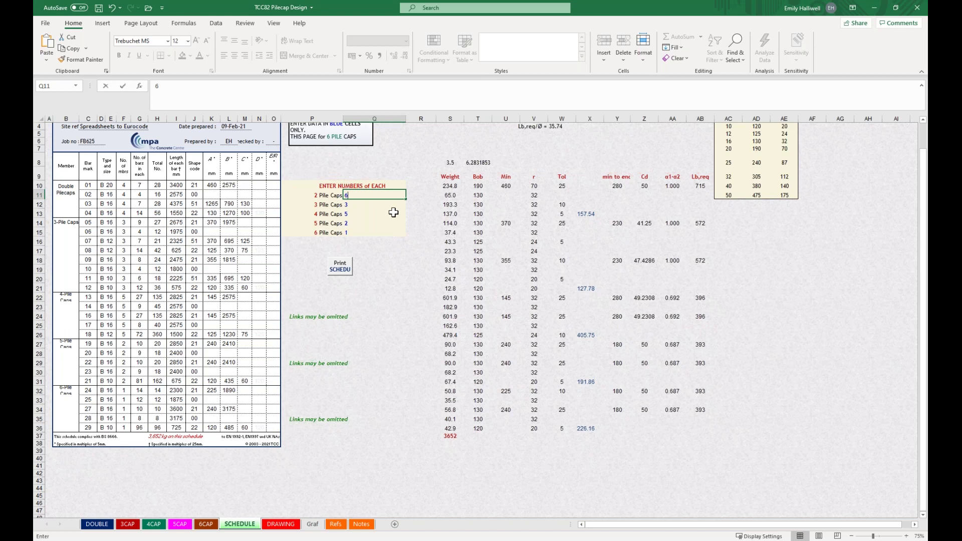
key(Return)
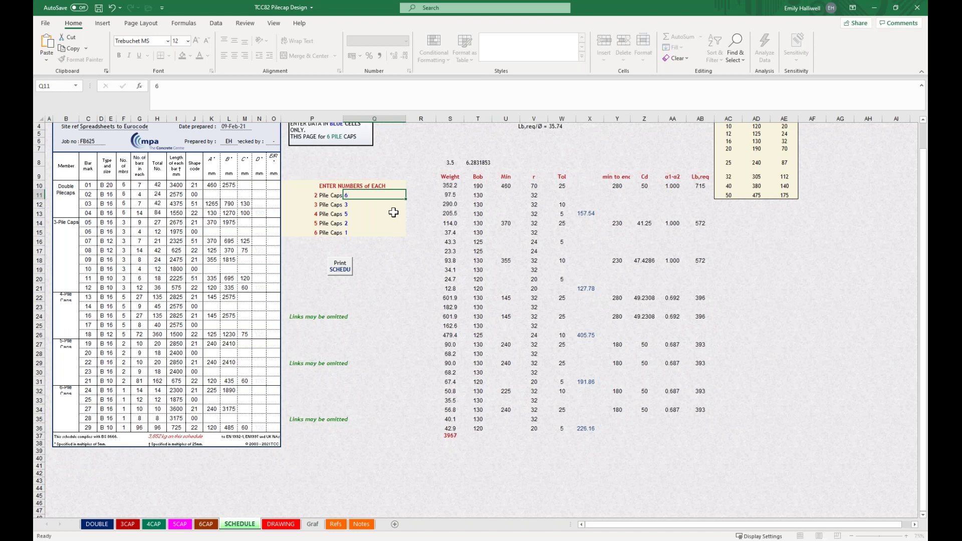
key(Down)
text(0)
key(Return)
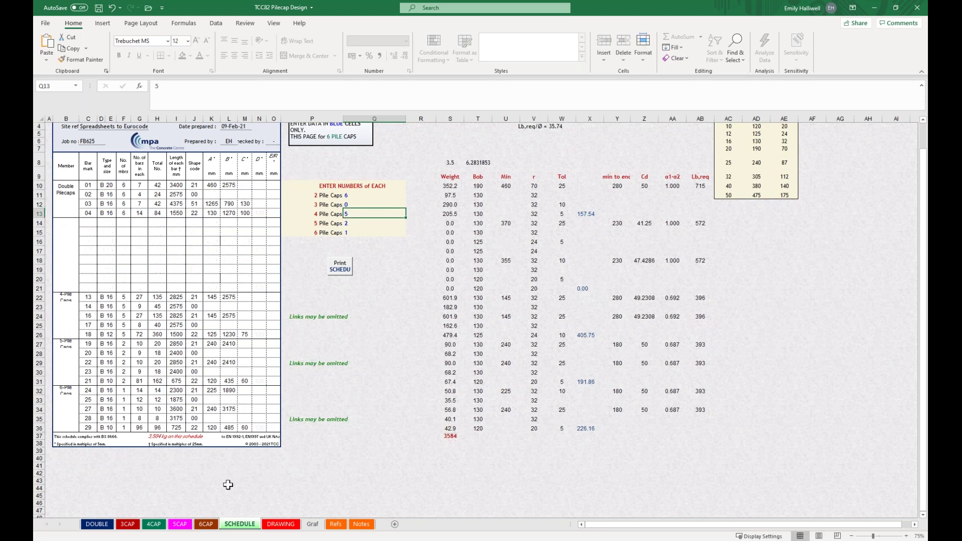
click(285, 524)
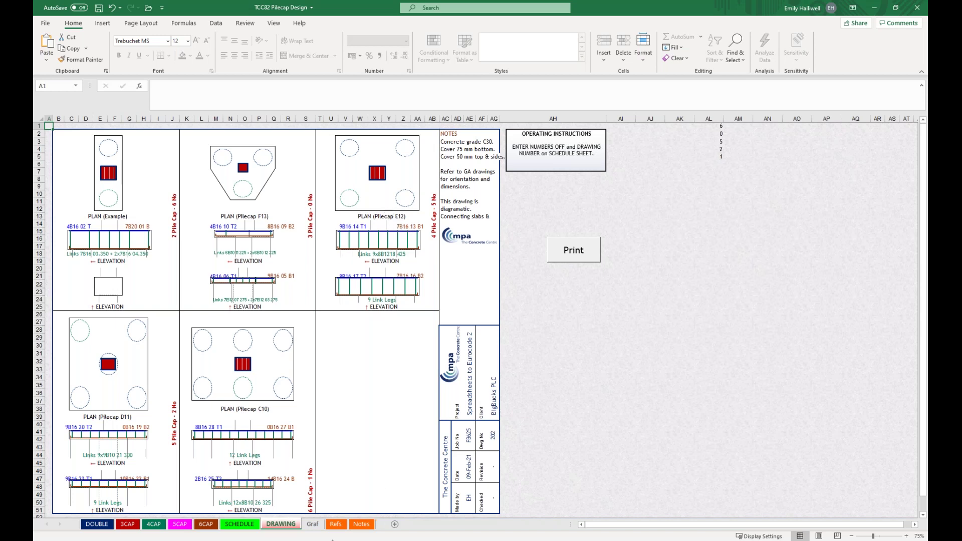
Bring back the PowerPoint Worked example slide showing the 1400 mm deep, 2700 mm long pile cap.
mouse_move(331, 539)
click(317, 501)
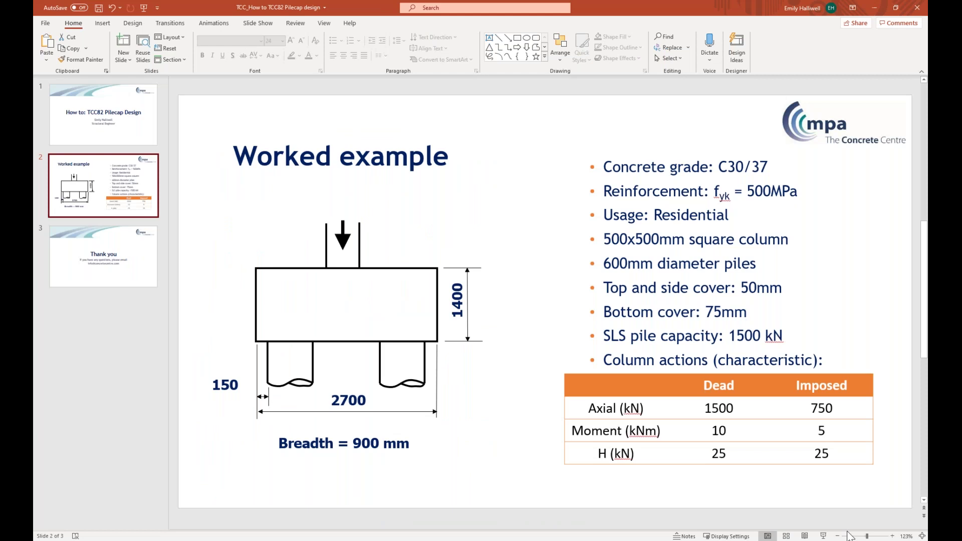